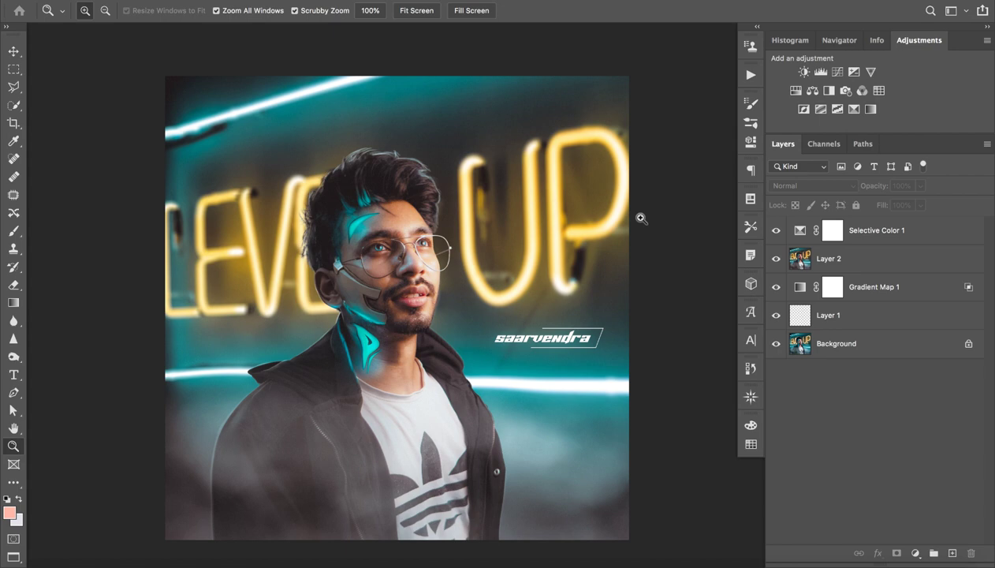
- Hide the merged Layer 2 to compare the portrait without its grading
click(776, 259)
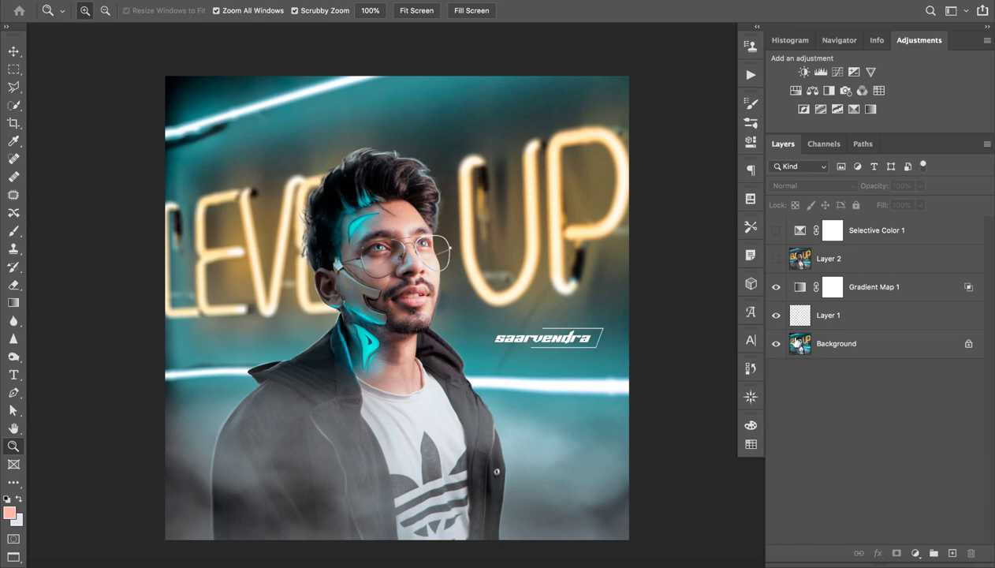
- Toggle layer visibility to compare, then select and hide Gradient Map 1
click(776, 287)
click(776, 315)
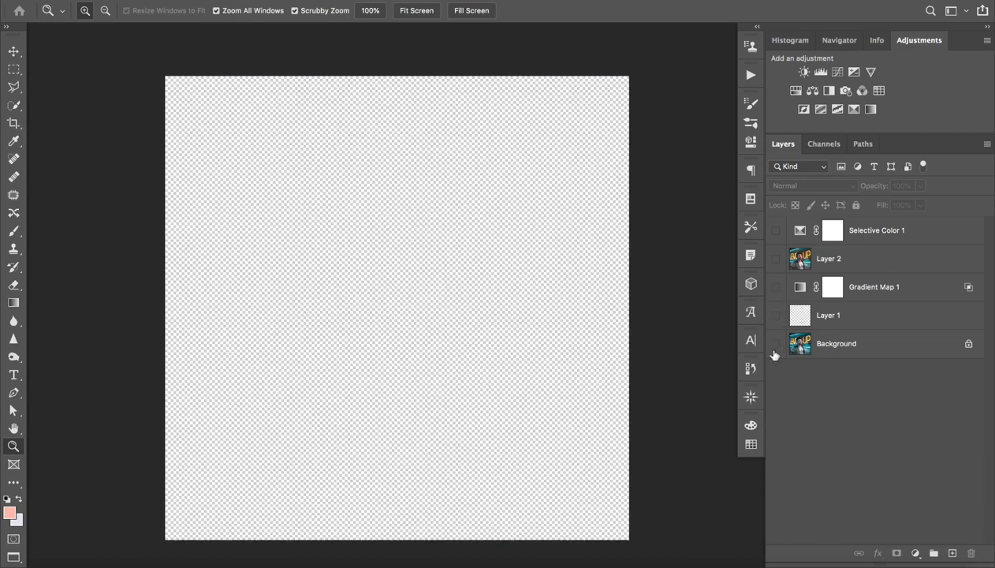
click(771, 344)
click(774, 317)
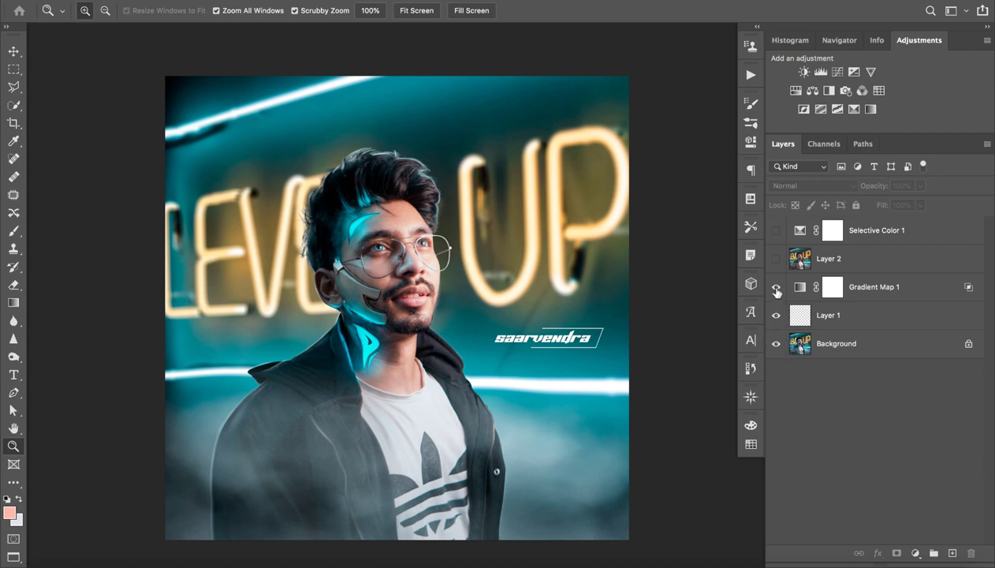
click(776, 287)
click(801, 289)
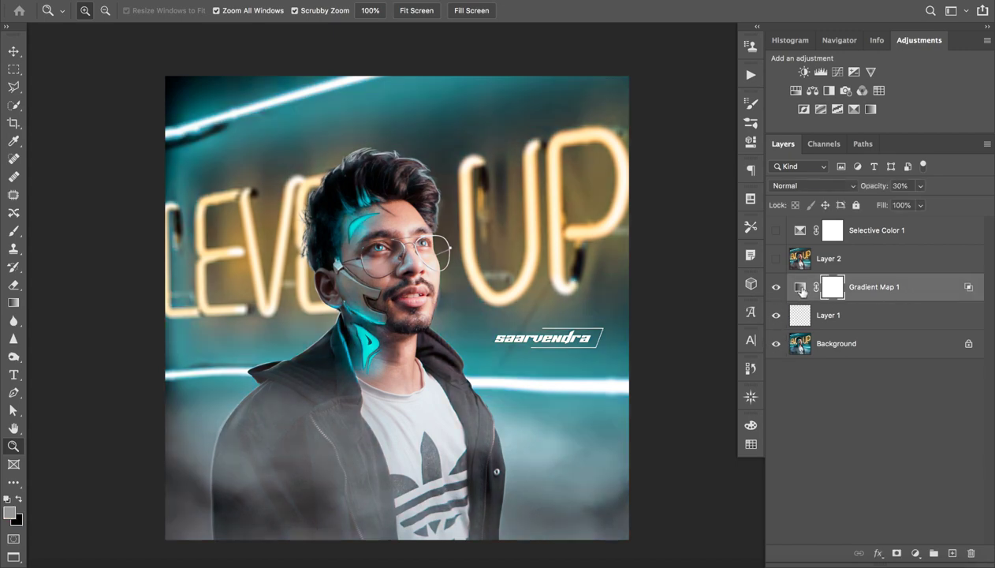
click(776, 287)
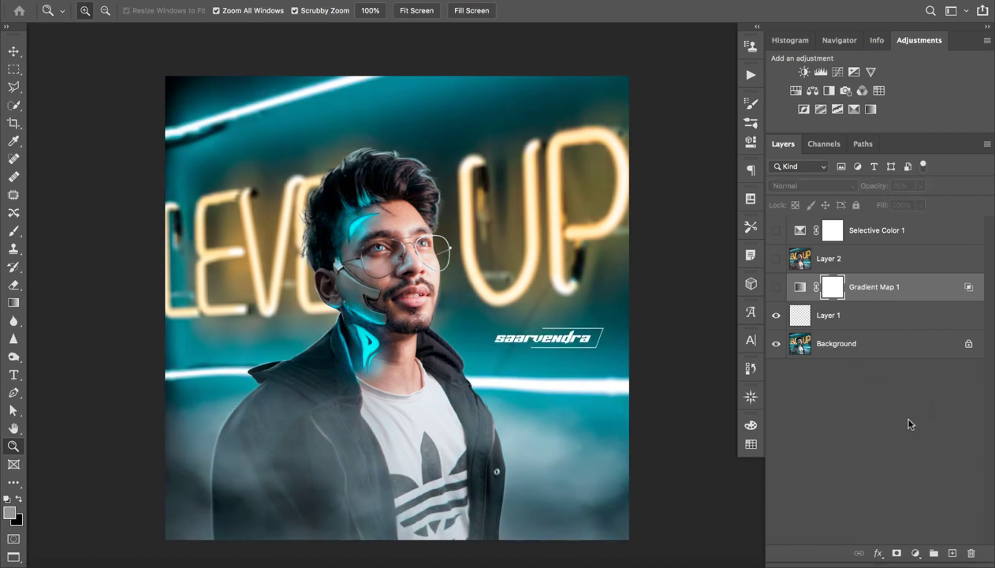
- Add a new Gradient Map adjustment layer and open its gradient for editing
click(916, 553)
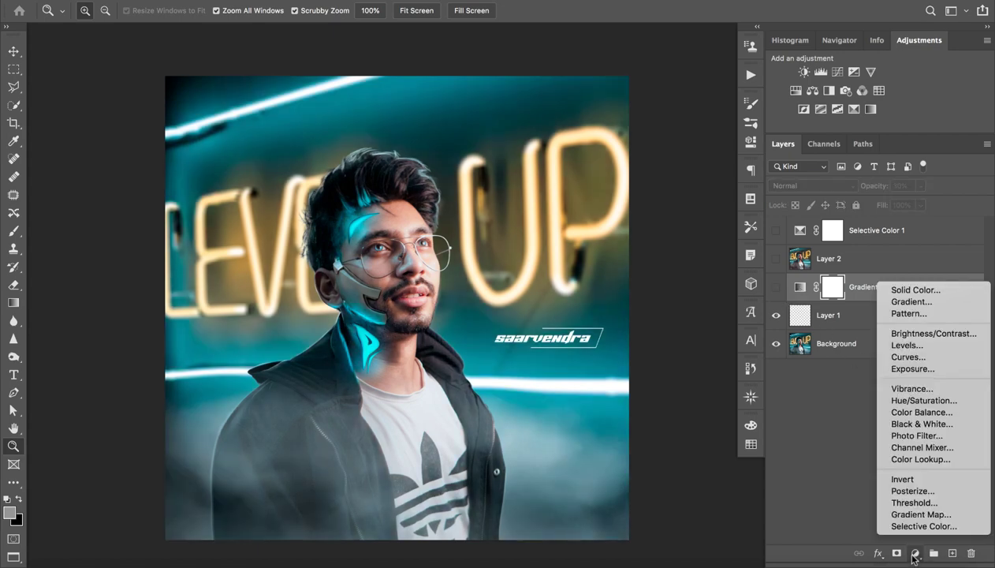
click(913, 514)
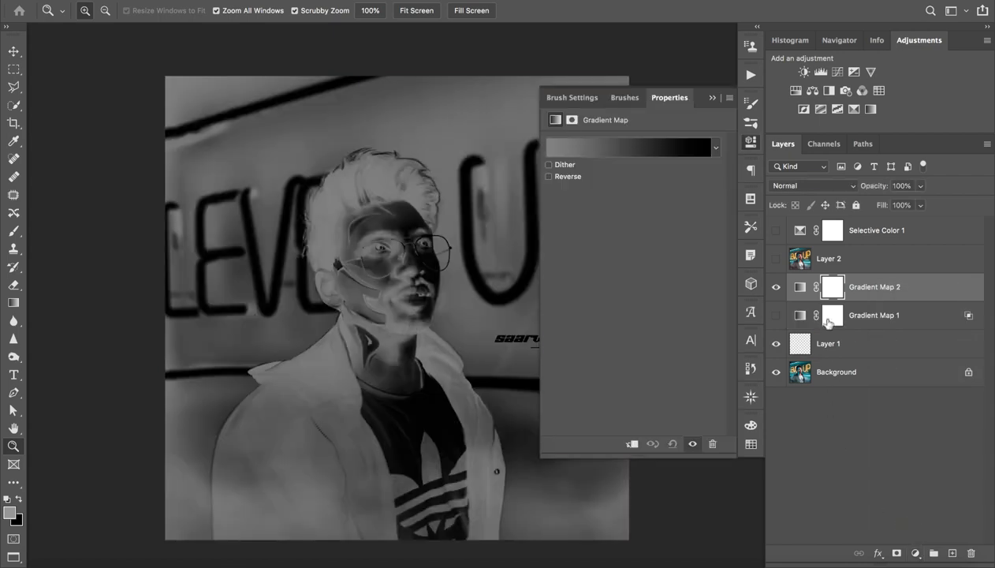
click(613, 150)
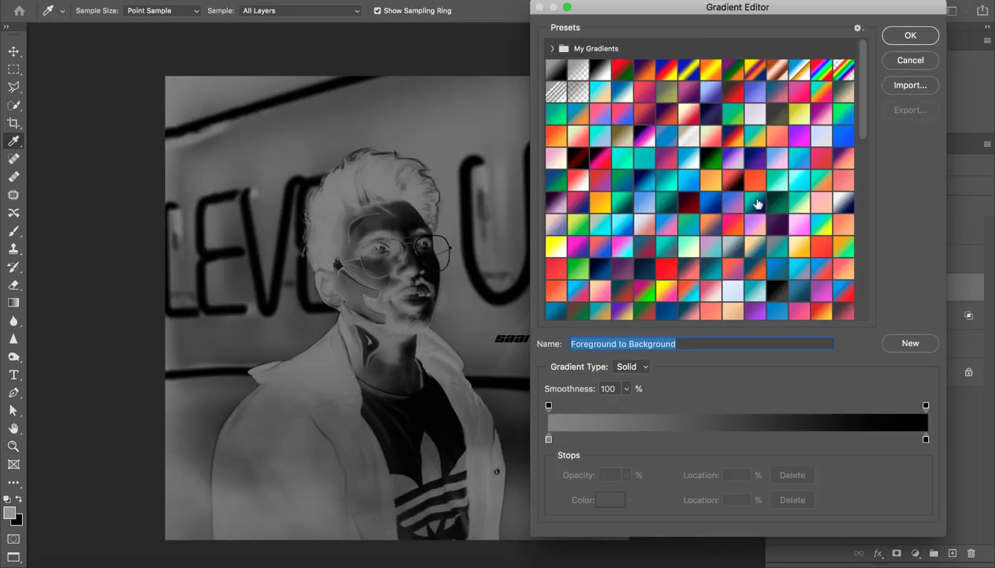
- Apply the Sand_02 preset from the Neutrals gradient folder
scroll(756, 205, down, 5)
scroll(749, 205, down, 5)
scroll(746, 206, down, 5)
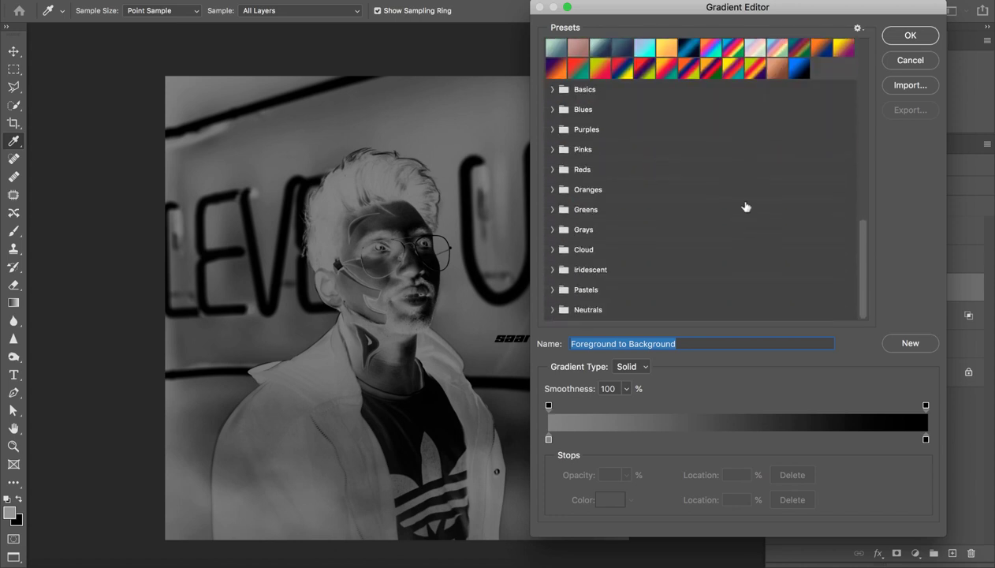
click(594, 309)
click(636, 309)
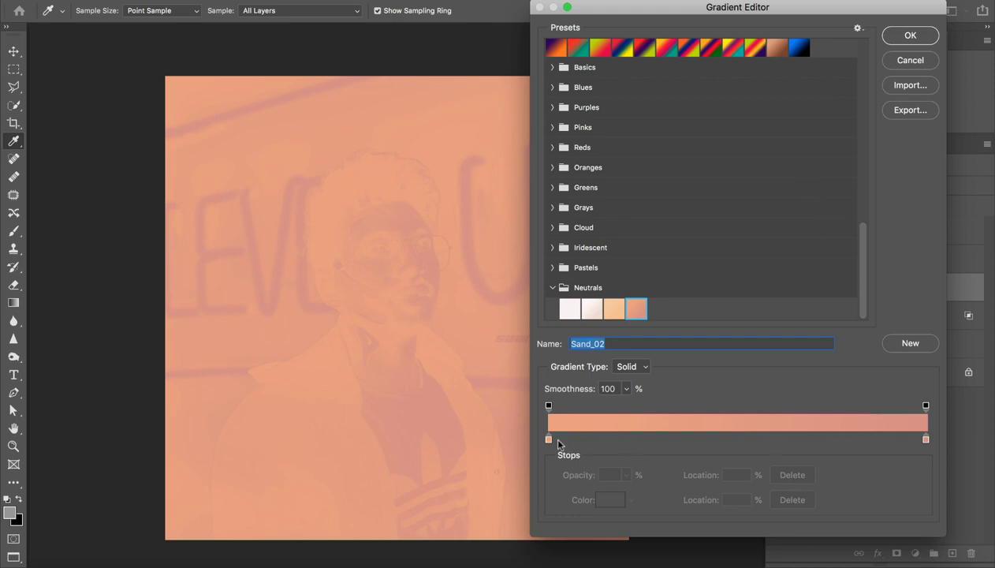
- Rearrange and remove colour stops so the gradient becomes one flat pink
drag(549, 439, 725, 439)
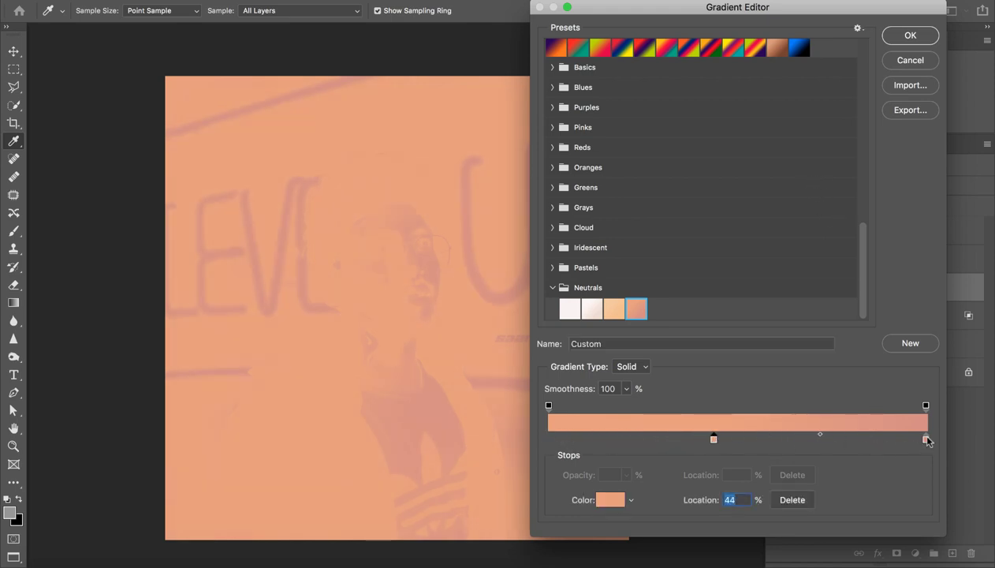
drag(922, 439, 632, 453)
click(558, 439)
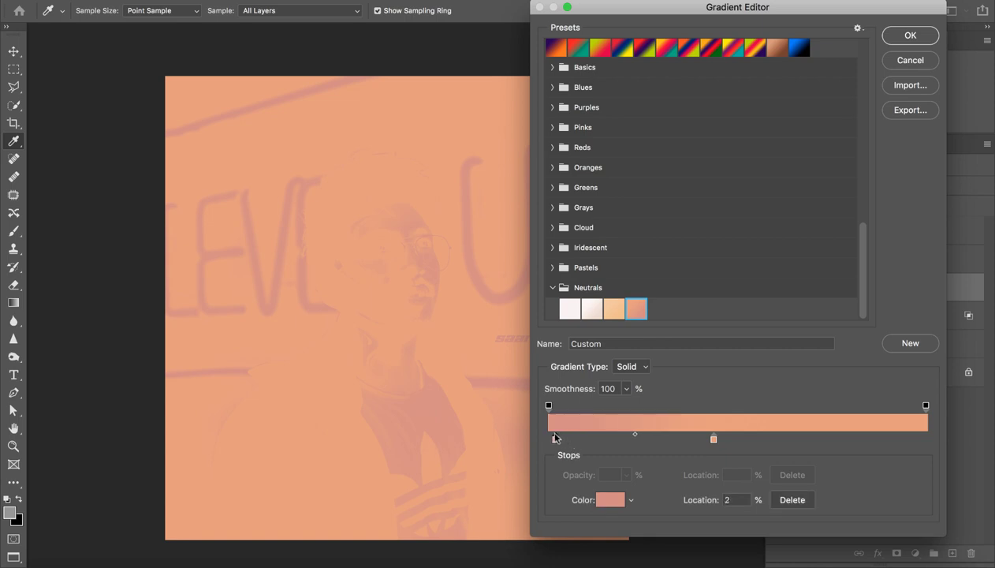
drag(556, 439, 549, 439)
drag(714, 439, 657, 452)
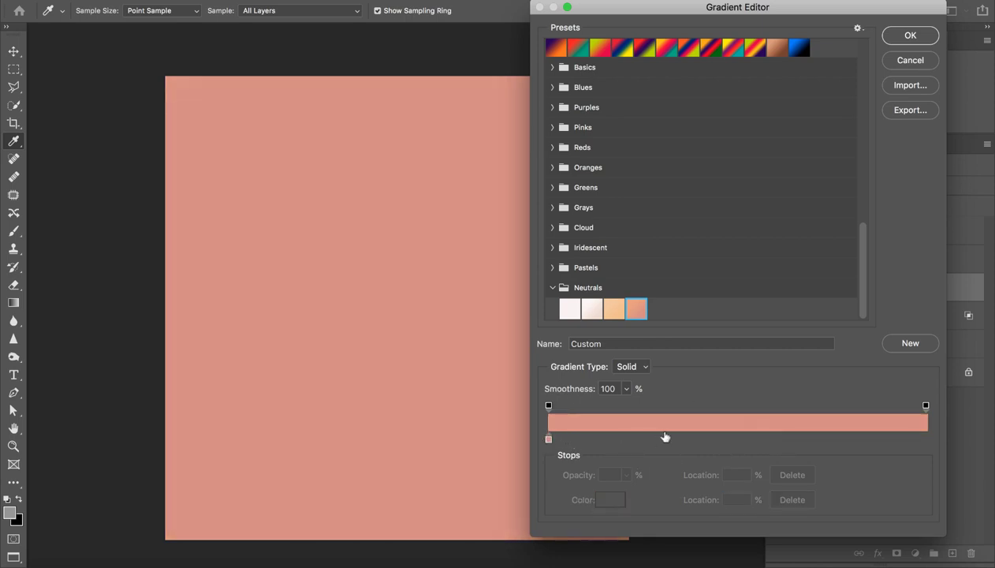
- Restore the removed stop and add a peach dba17a stop at 44%
key(super+z)
click(549, 439)
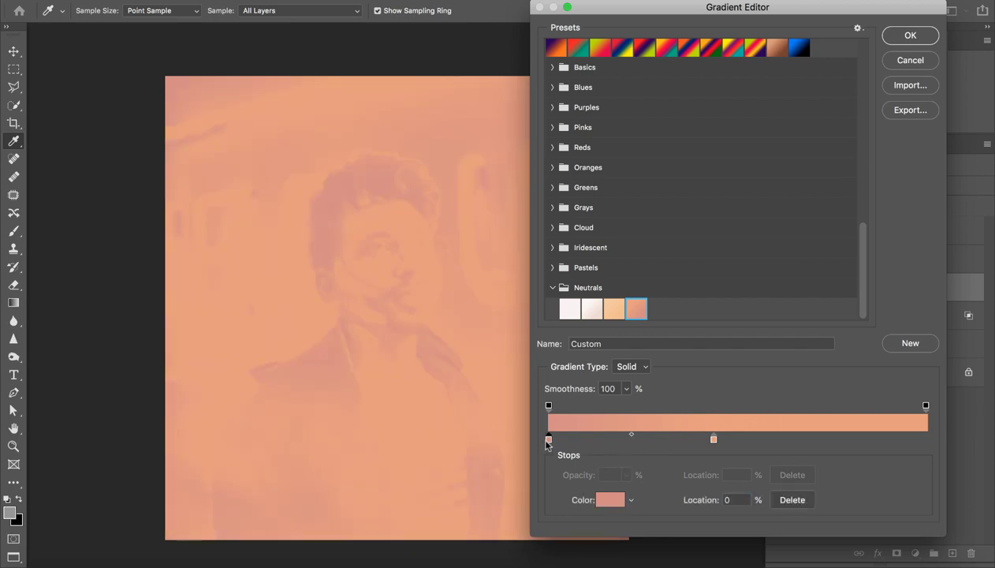
click(609, 499)
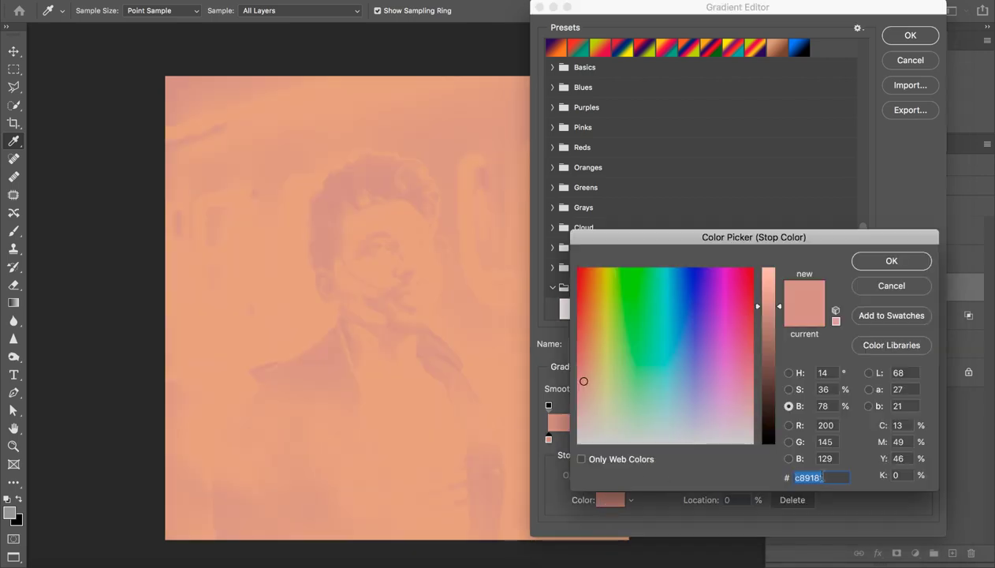
click(878, 286)
click(713, 438)
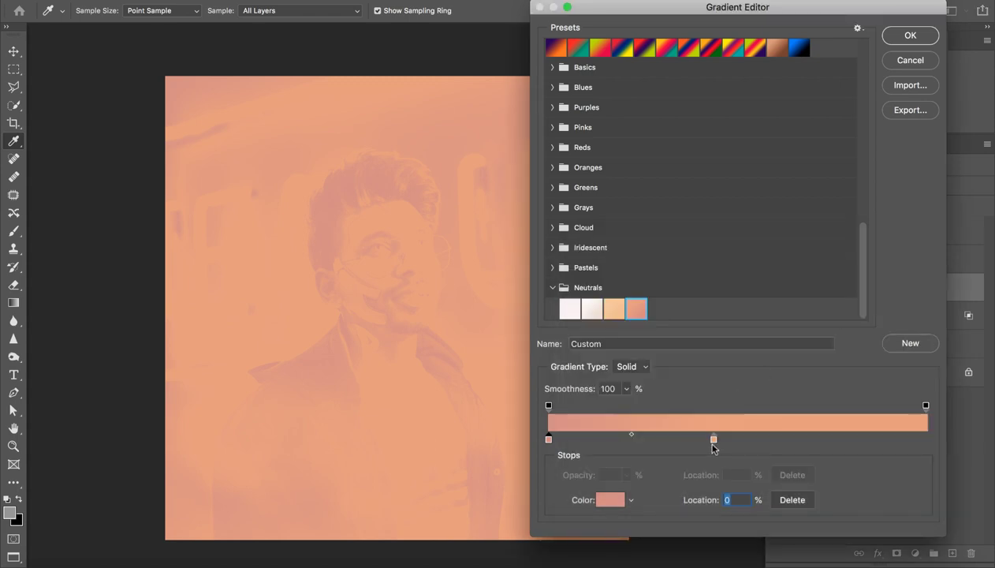
double_click(713, 438)
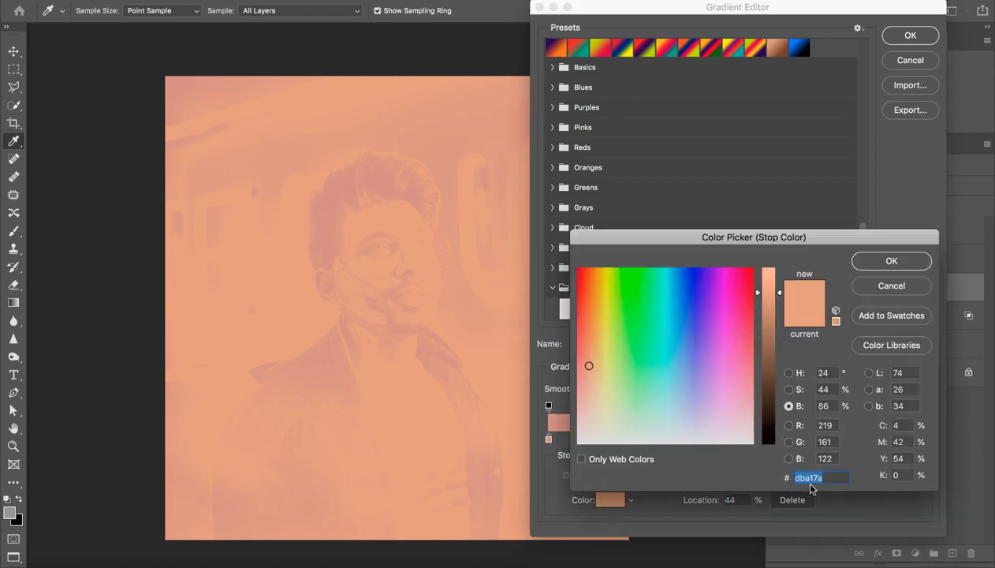
click(892, 287)
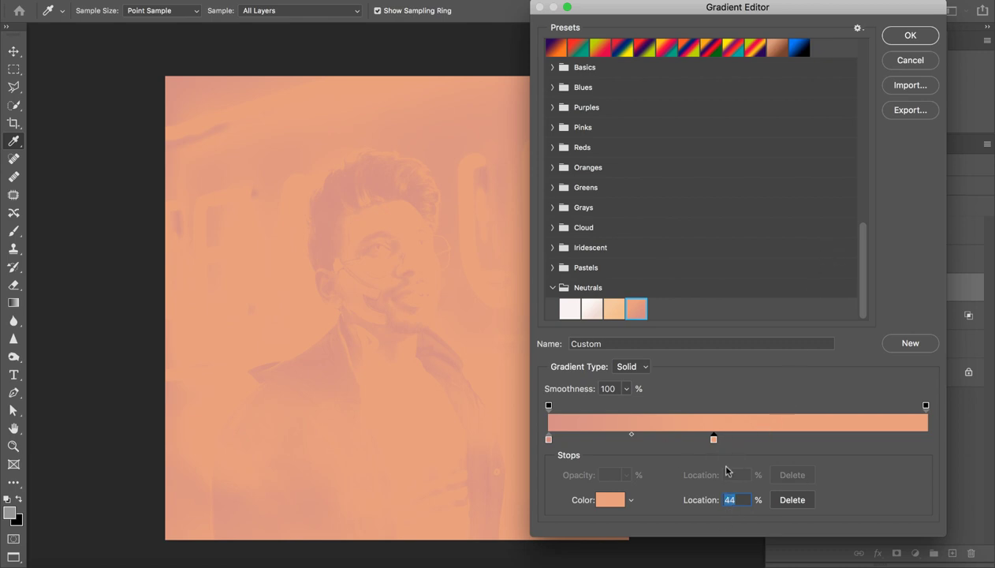
- Slide the left stop to about 13% and add a black 000000 stop at 0%
drag(550, 439, 599, 439)
click(550, 440)
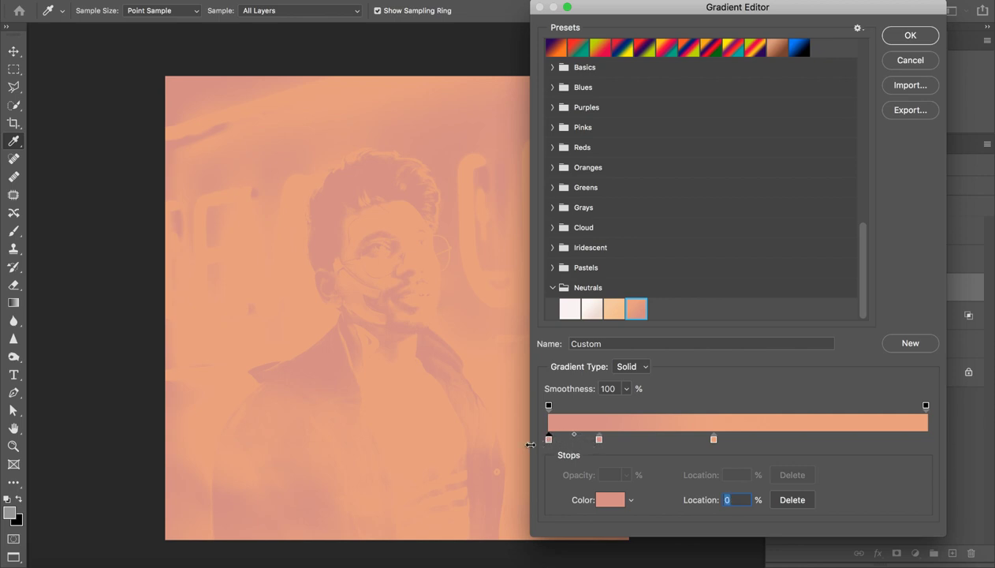
click(609, 500)
click(579, 442)
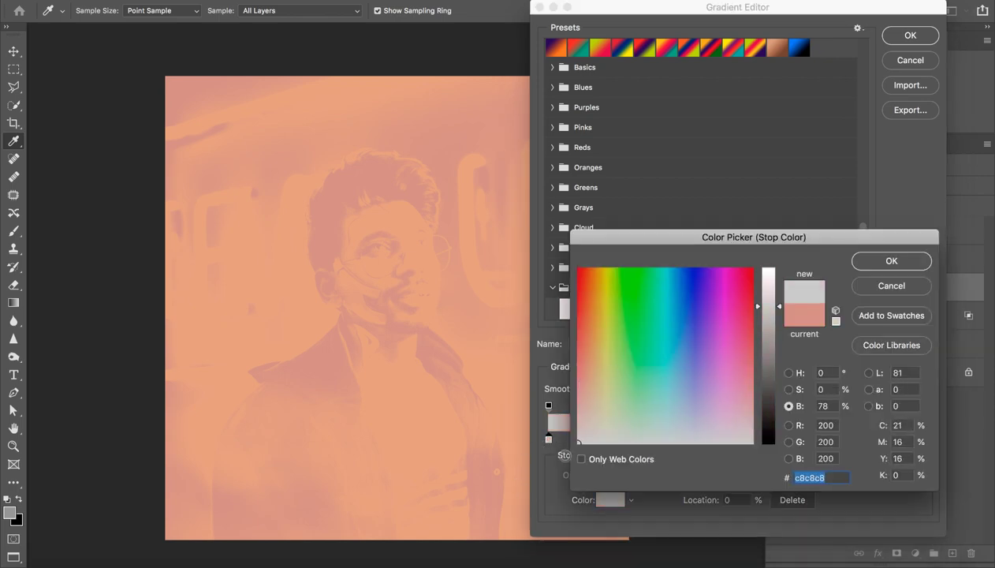
text(000000)
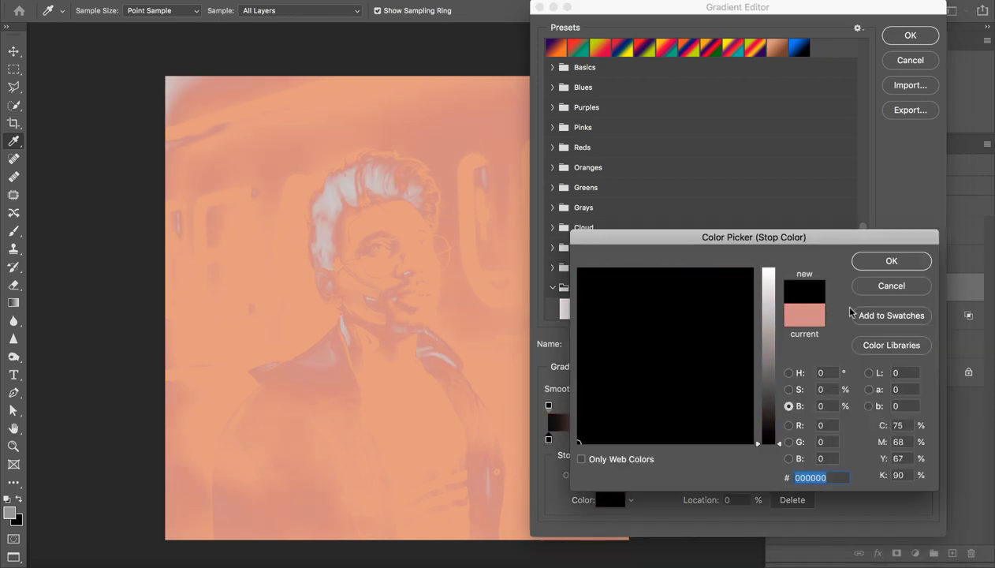
click(890, 261)
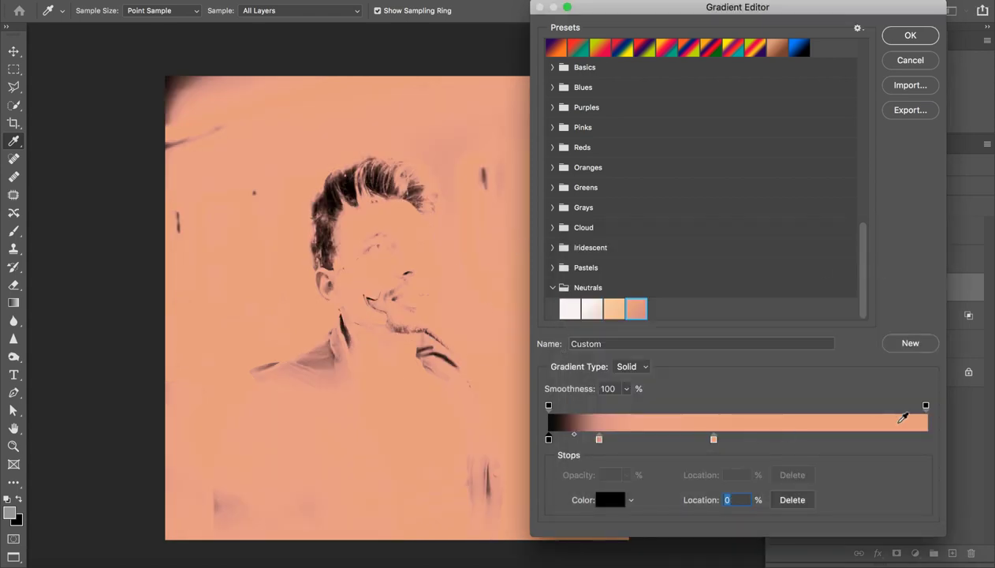
- Add a white stop at 100% and fine-tune the peach stop's position
click(911, 448)
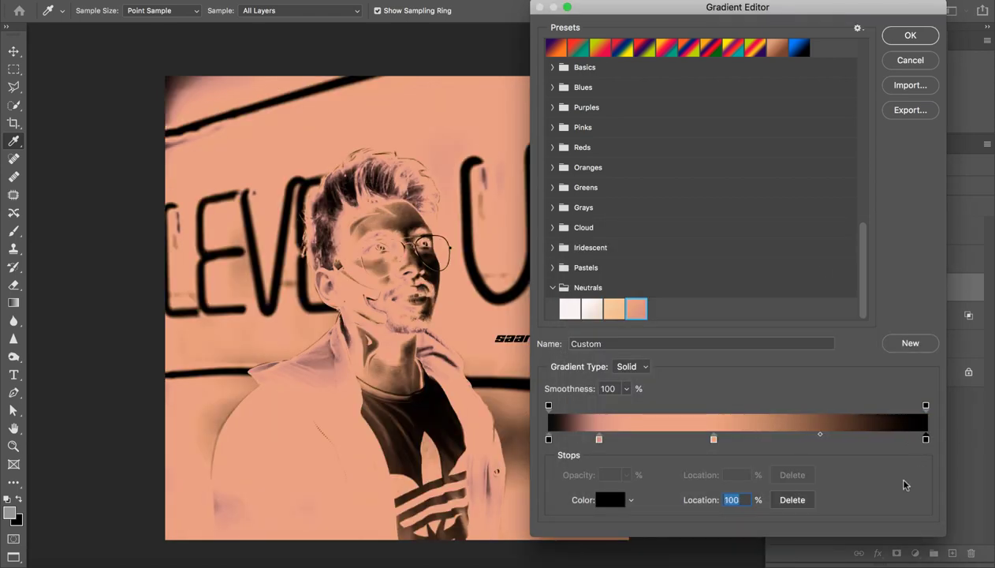
click(614, 499)
drag(766, 359, 833, 200)
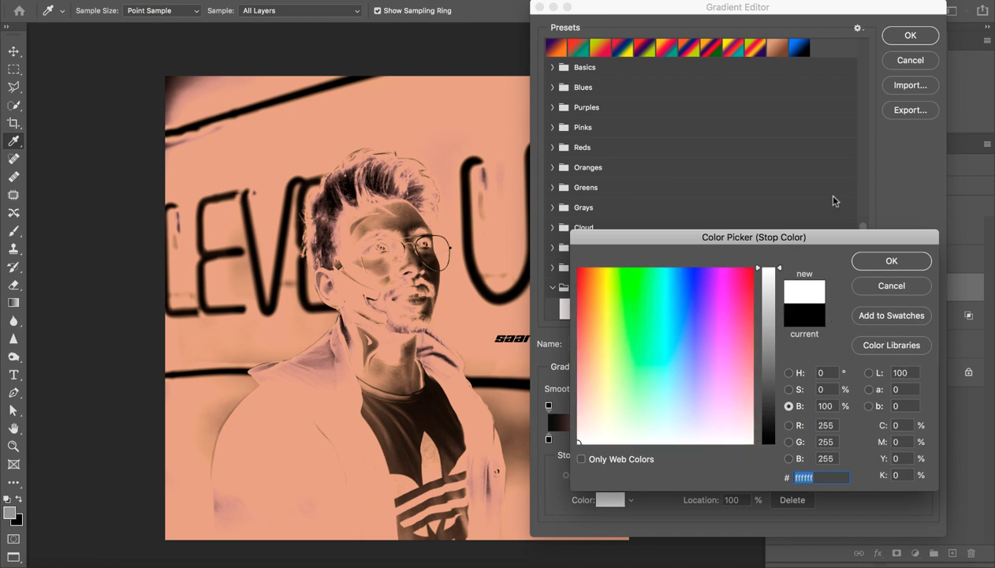
click(891, 261)
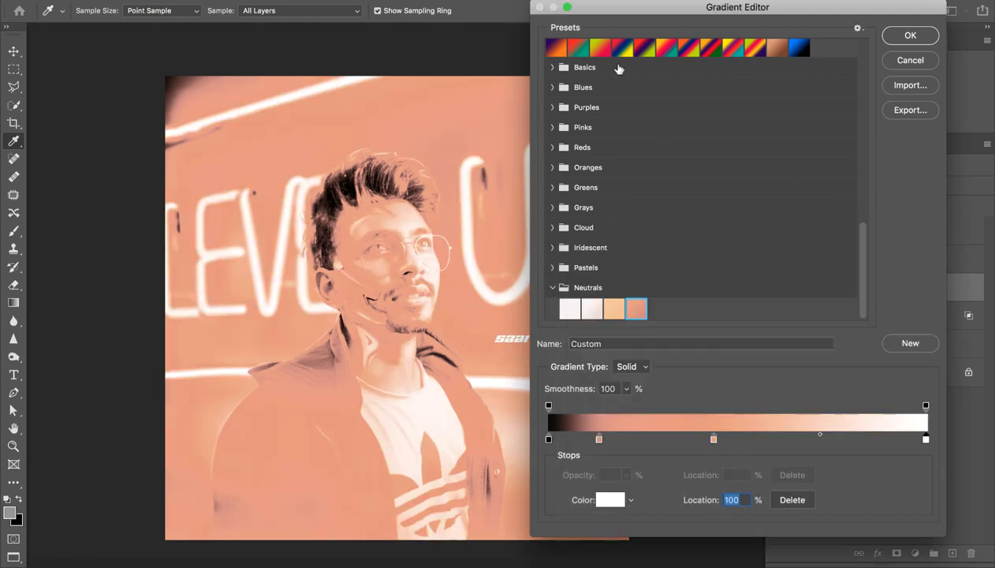
drag(638, 10, 642, 10)
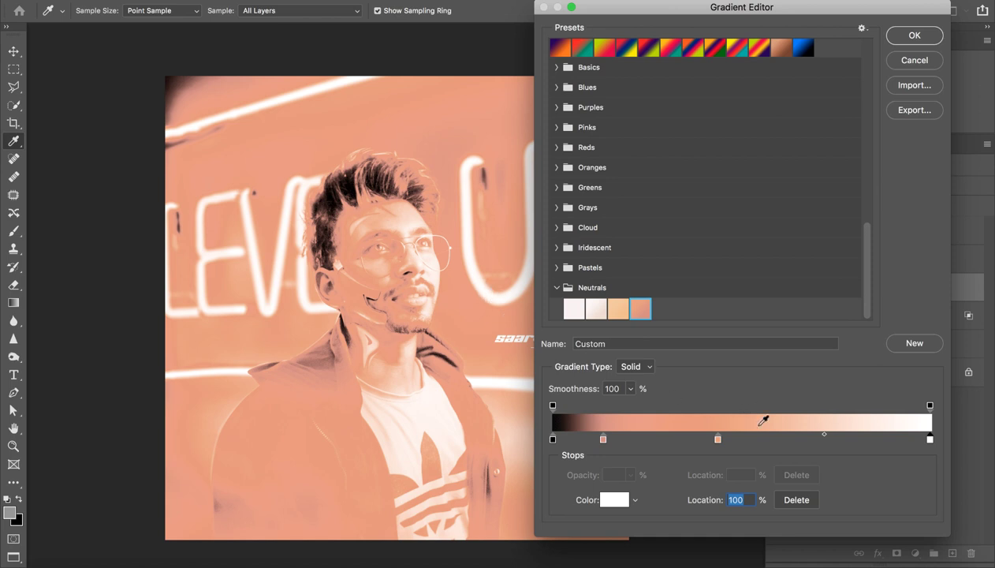
mouse_move(717, 441)
mouse_down()
mouse_move(832, 441)
mouse_move(713, 440)
mouse_up()
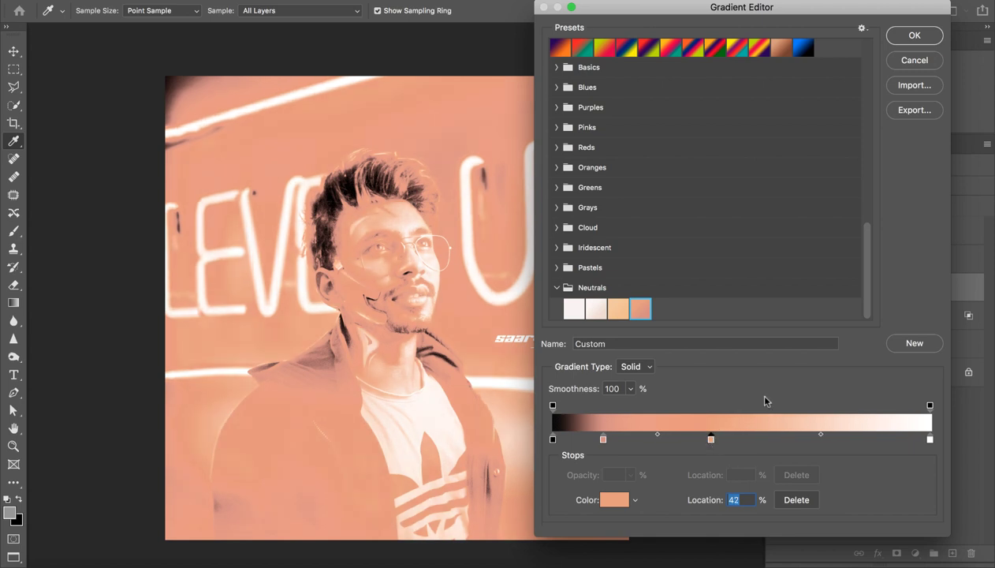
- Accept the edited gradient and collapse the Gradient Map properties panel
key(Return)
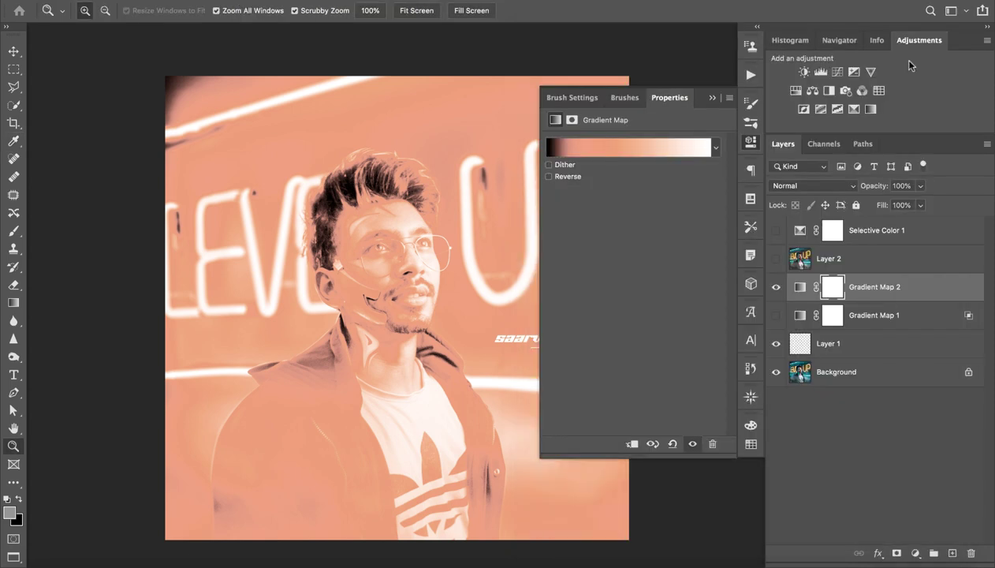
click(713, 97)
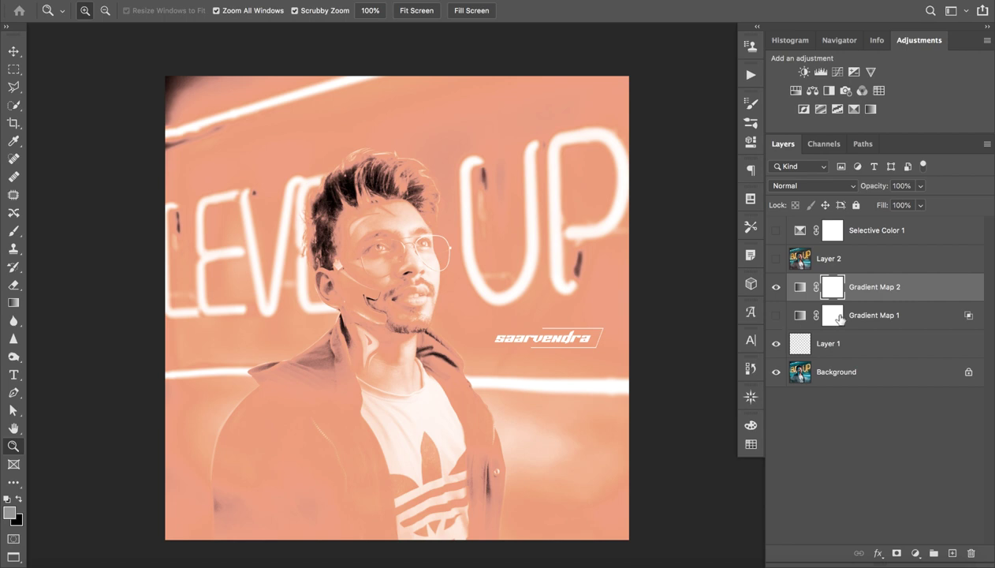
- Set Gradient Map 2's Blend If to Red with the underlying range split to 0/83
double_click(941, 297)
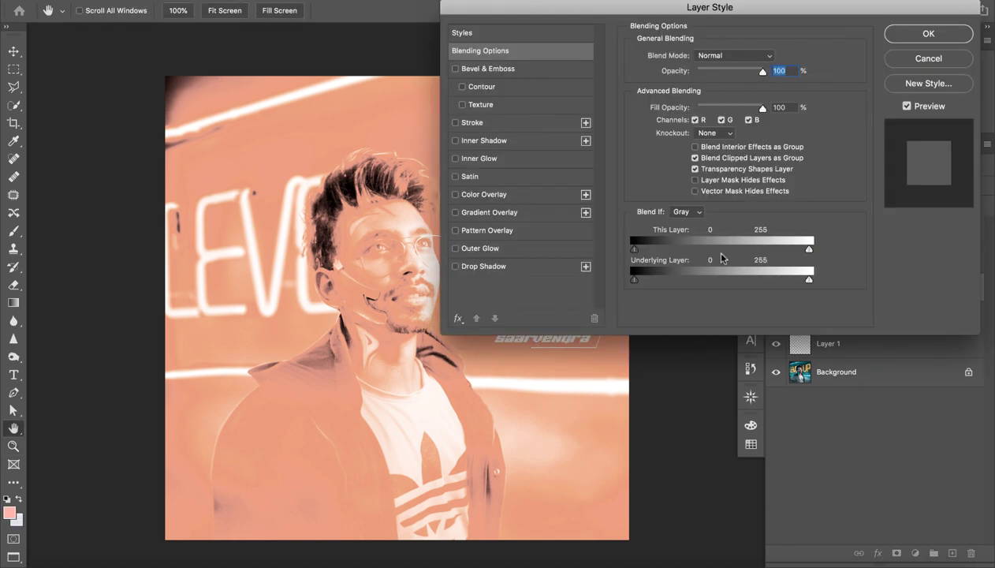
click(680, 212)
click(679, 223)
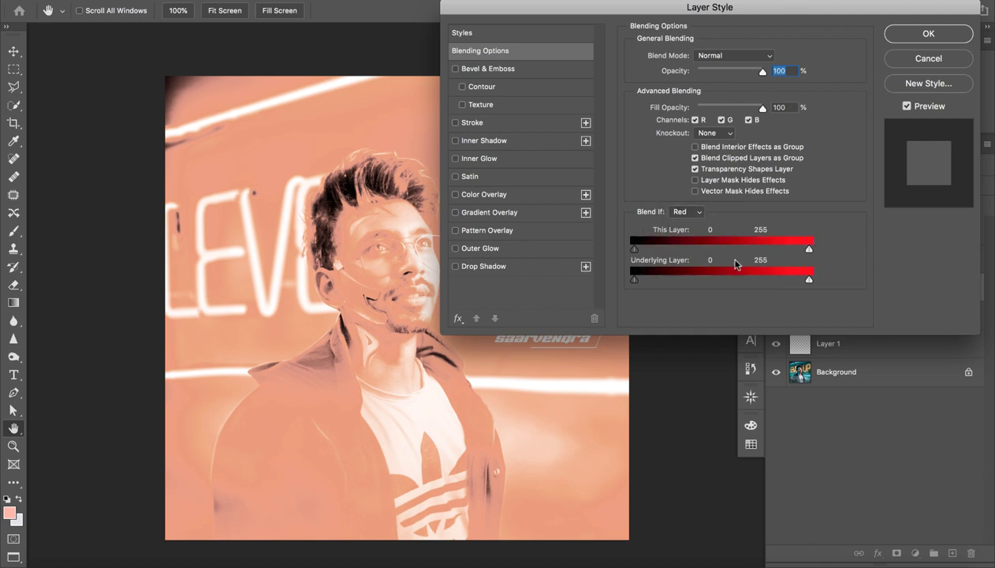
drag(810, 279, 525, 309)
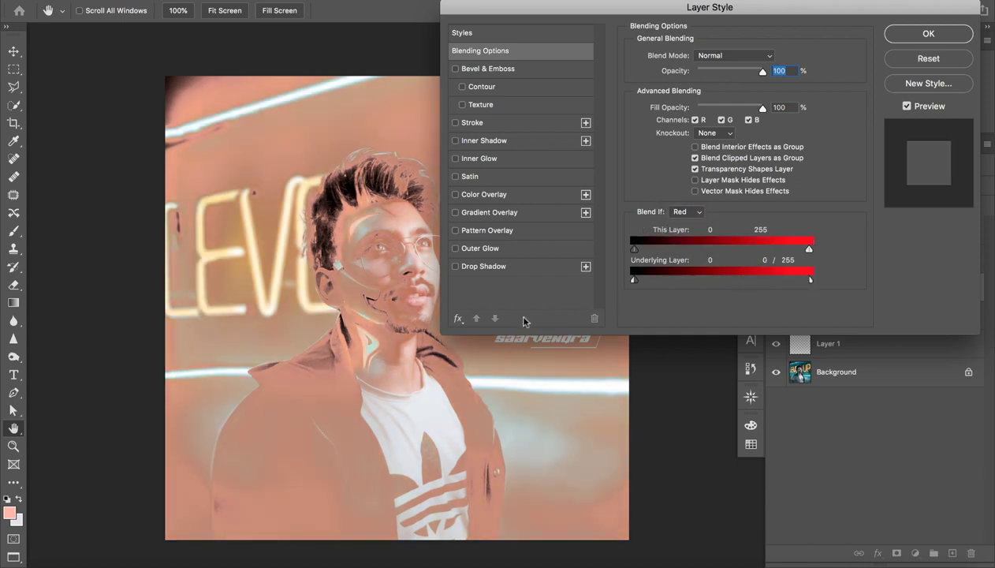
mouse_move(765, 289)
mouse_down()
mouse_move(669, 303)
mouse_move(691, 303)
mouse_up()
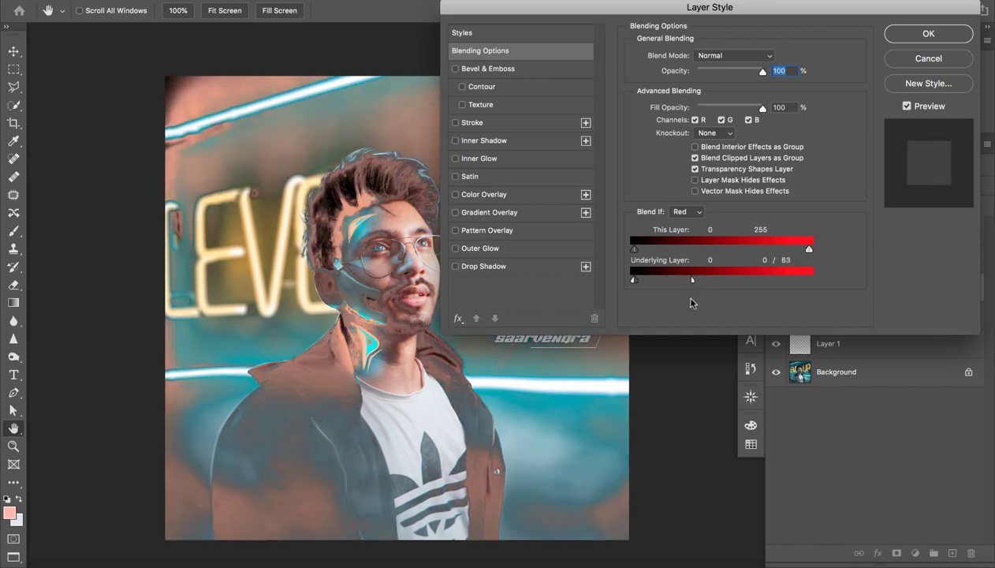
click(911, 39)
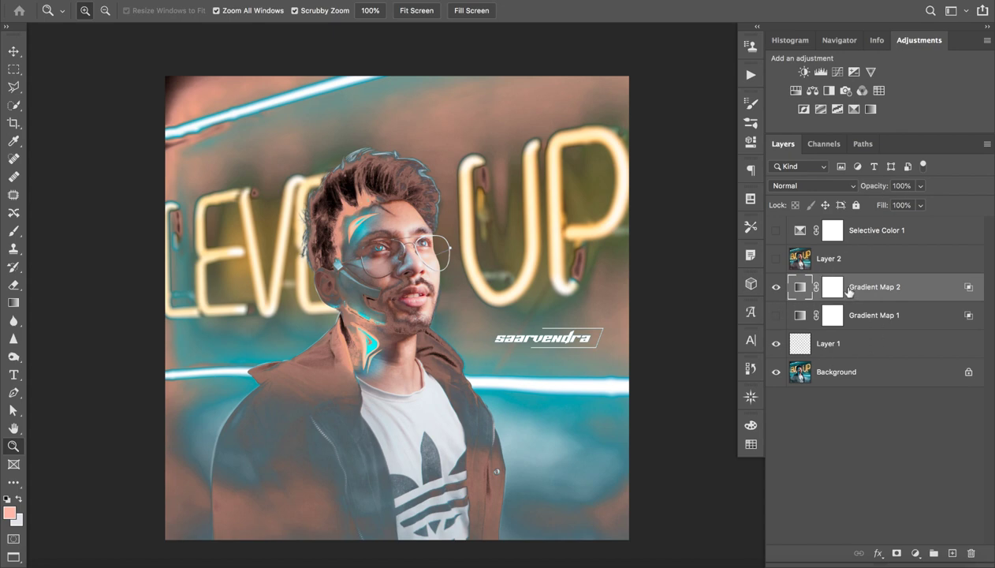
- Lower Gradient Map 2's opacity with the keyboard and hide it briefly to compare
key(v)
key(2)
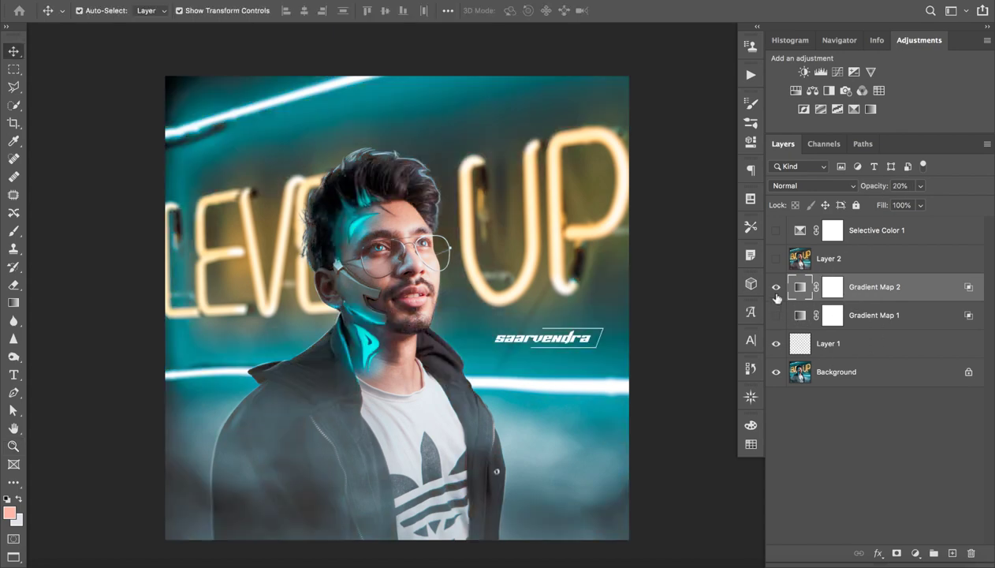
click(776, 290)
click(776, 290)
click(777, 294)
click(777, 293)
click(777, 293)
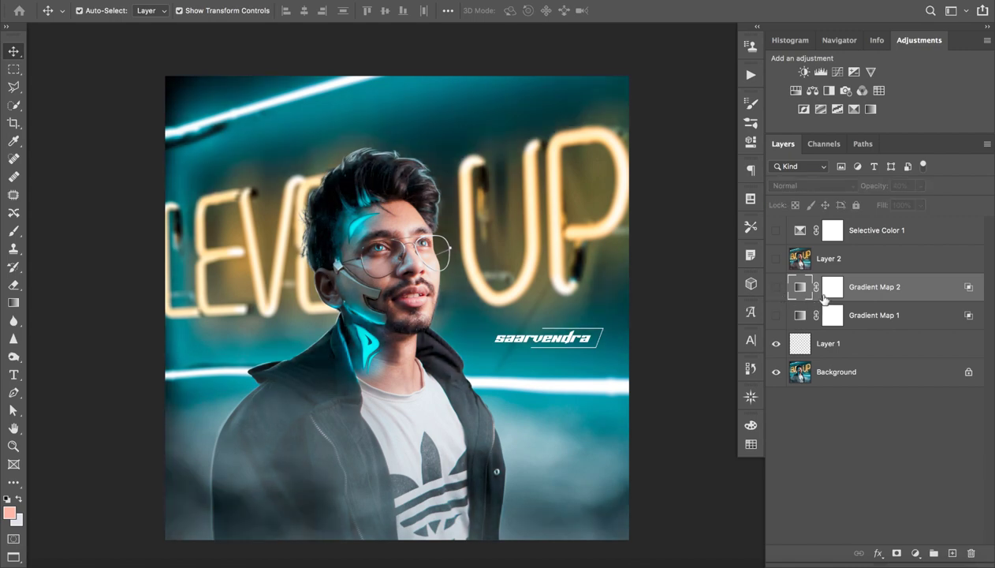
- Toggle Gradient Map 2 off and on to compare the grade with and without it
click(877, 314)
click(776, 287)
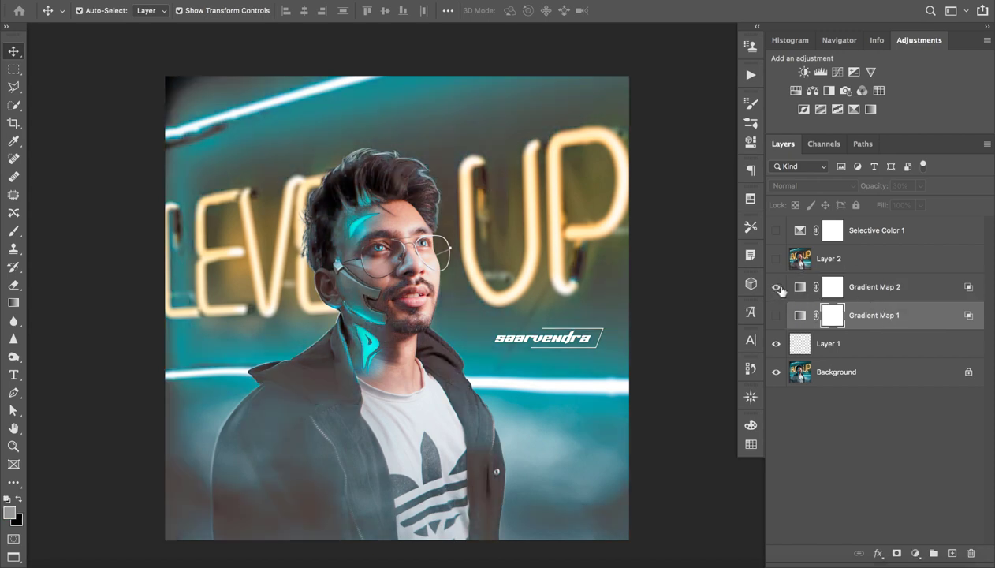
click(833, 287)
click(776, 288)
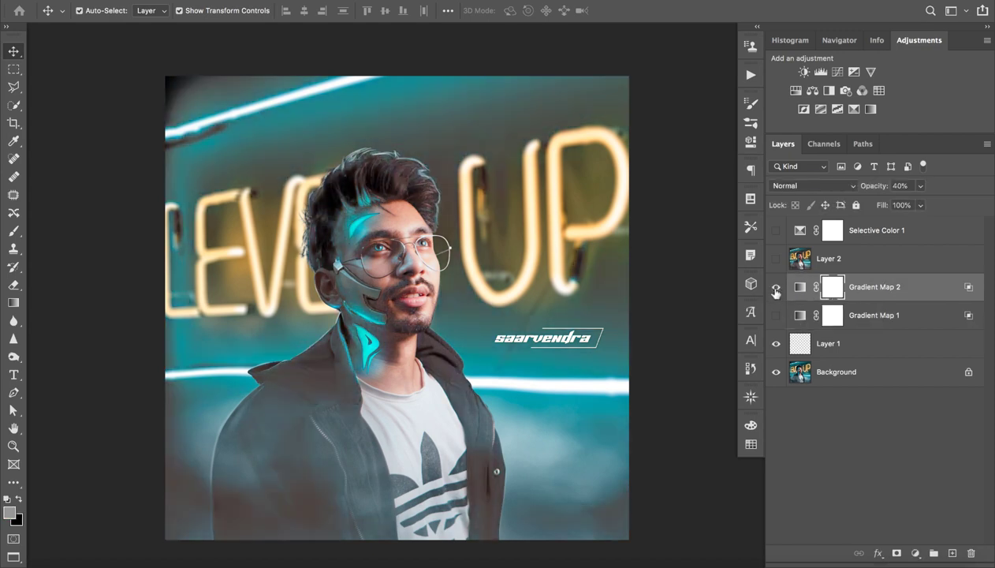
click(776, 294)
click(770, 293)
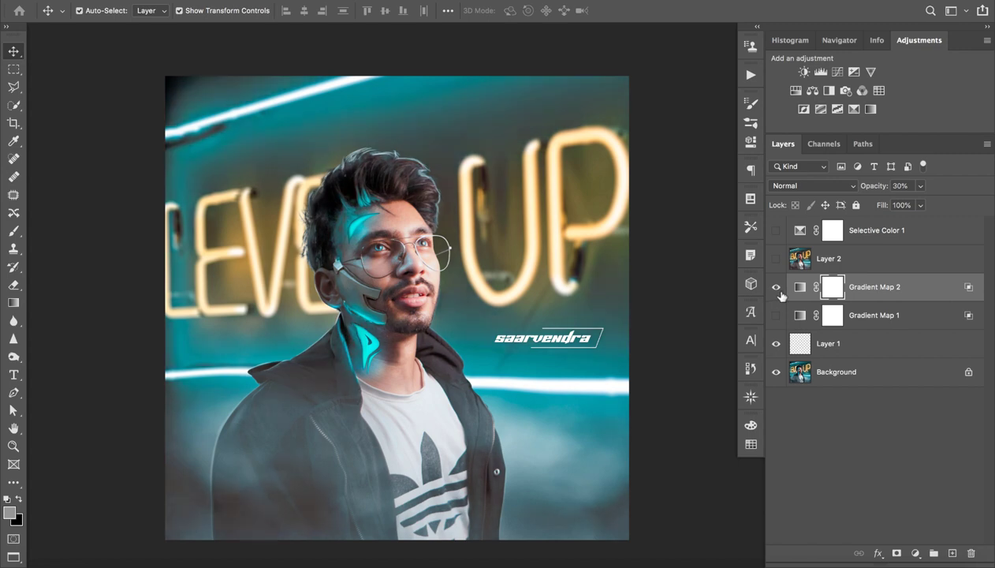
- Zoom in on the neck and chin and toggle Gradient Map 2 to check the glow
click(462, 339)
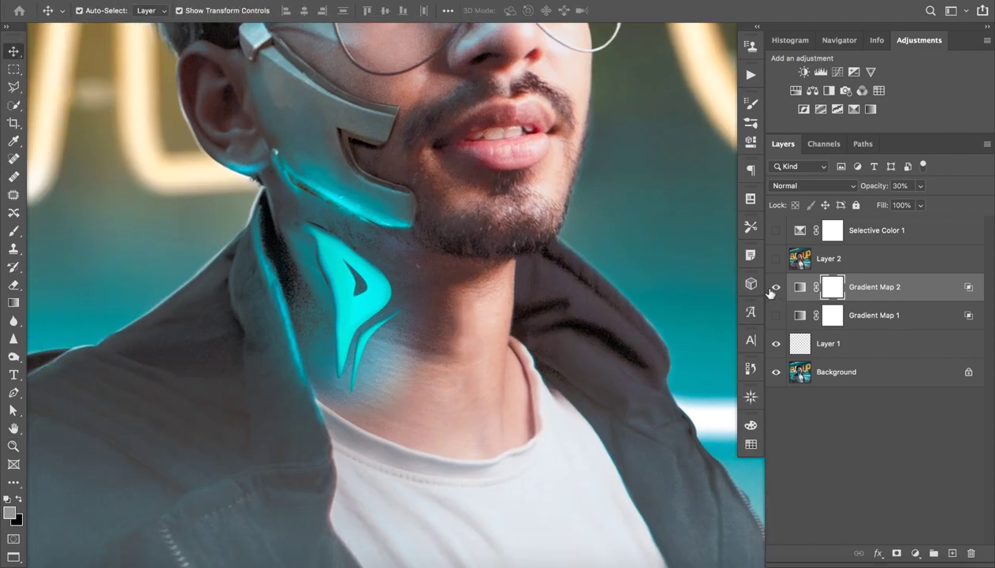
click(776, 287)
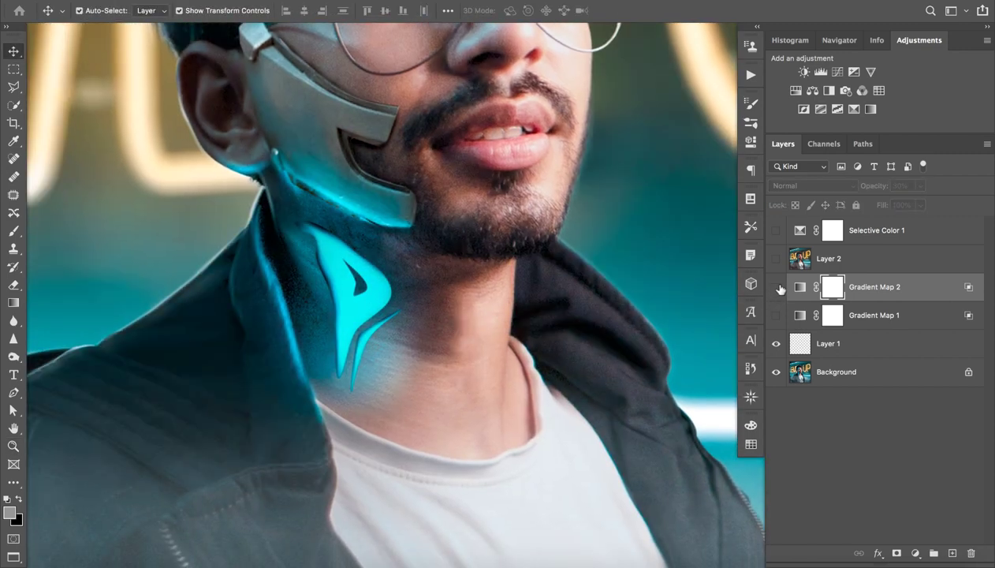
click(777, 288)
click(777, 288)
click(777, 288)
click(778, 289)
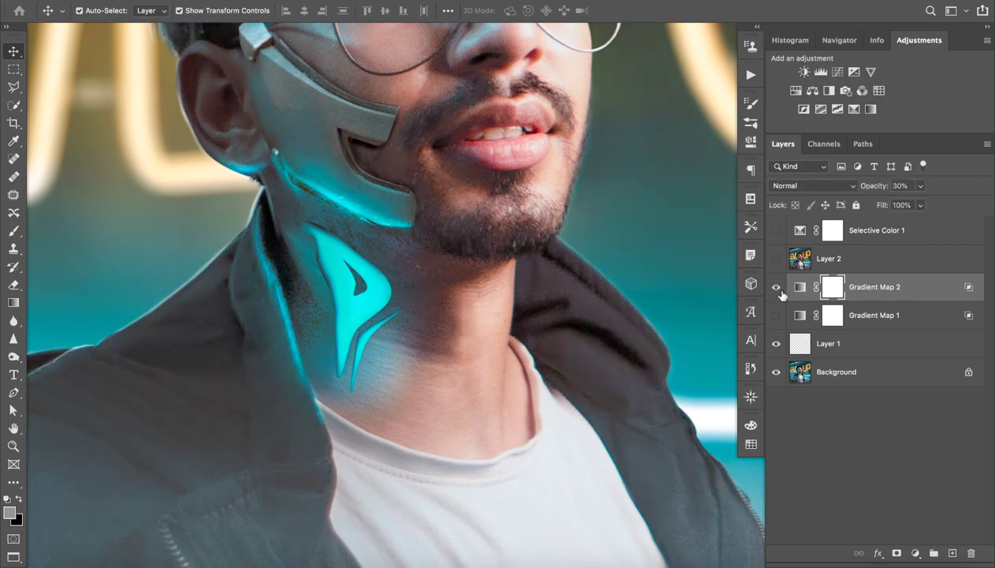
click(777, 288)
click(776, 289)
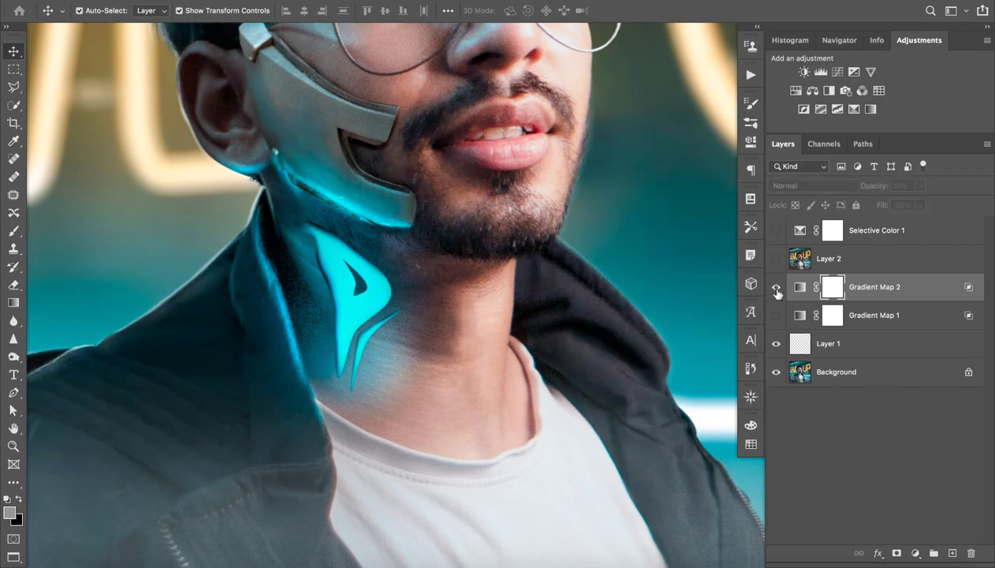
- Zoom out, centre the portrait, and set Gradient Map 2 to 20% opacity
key(z)
mouse_move(651, 302)
mouse_down()
mouse_move(584, 325)
mouse_move(596, 345)
mouse_up()
key(v)
drag(633, 318, 497, 370)
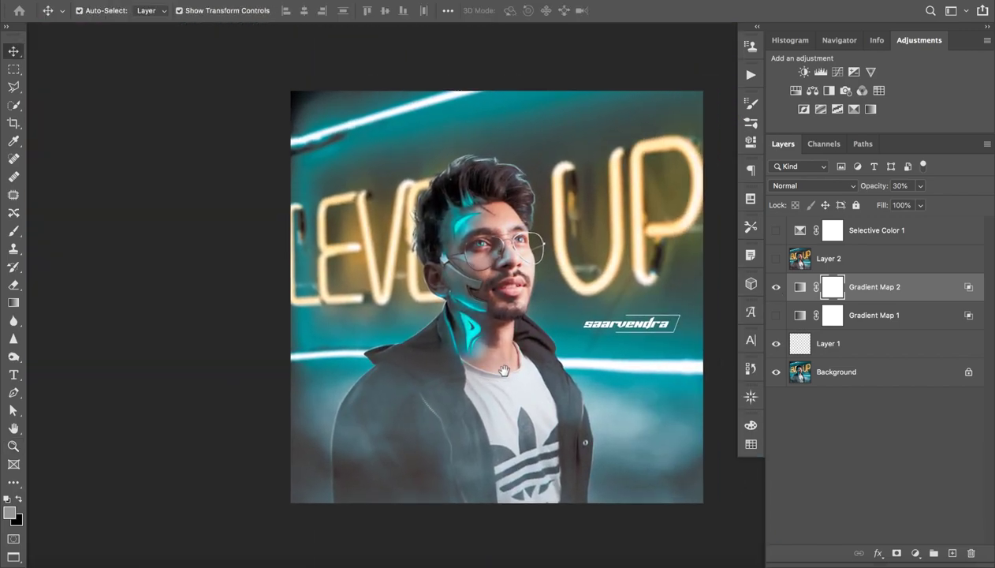
key(2)
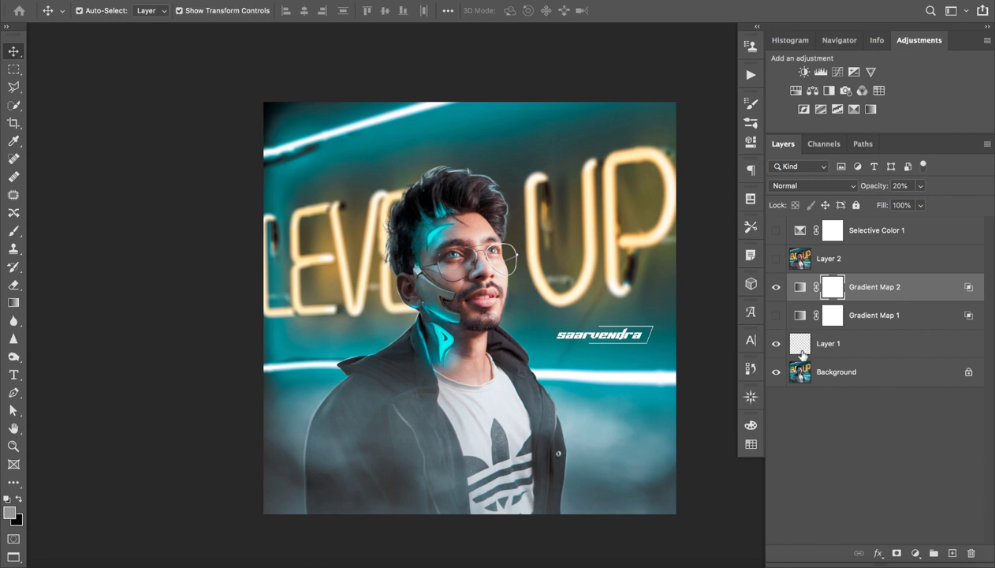
- Zoom into the face and toggle Gradient Map 2 to compare the skin tones
key(z)
drag(483, 308, 488, 308)
click(487, 307)
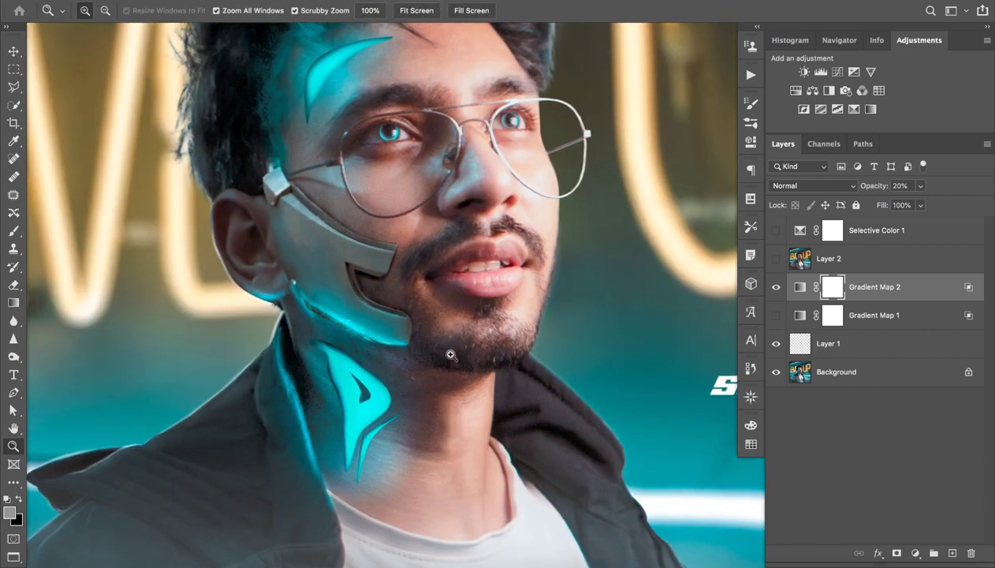
click(418, 369)
key(v)
click(776, 287)
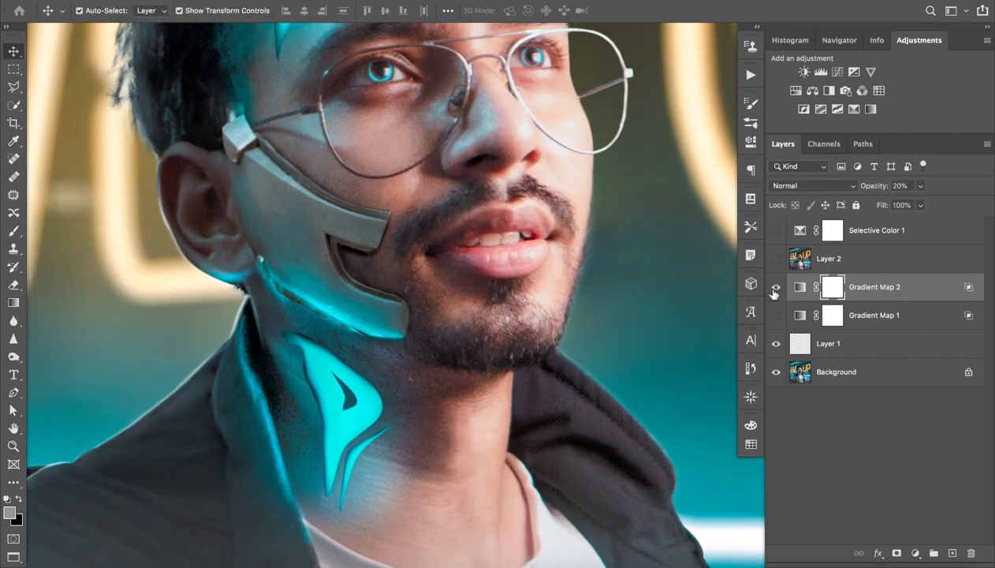
click(771, 289)
click(772, 292)
click(773, 294)
- Zoom back out and centre the whole figure in the view
key(z)
drag(584, 295, 489, 304)
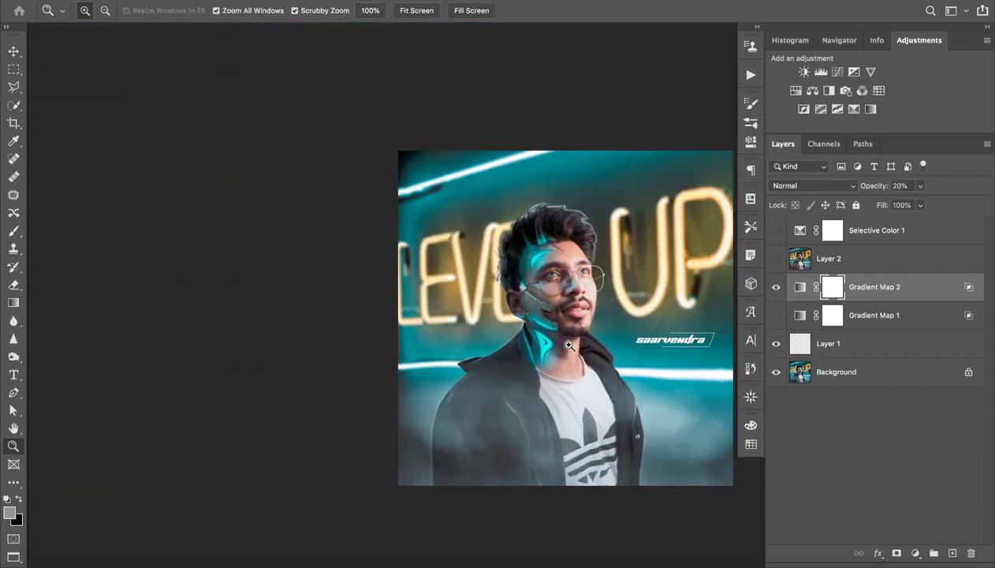
key(v)
mouse_move(559, 386)
mouse_down()
mouse_move(317, 406)
mouse_move(528, 373)
mouse_move(567, 379)
mouse_up()
key(z)
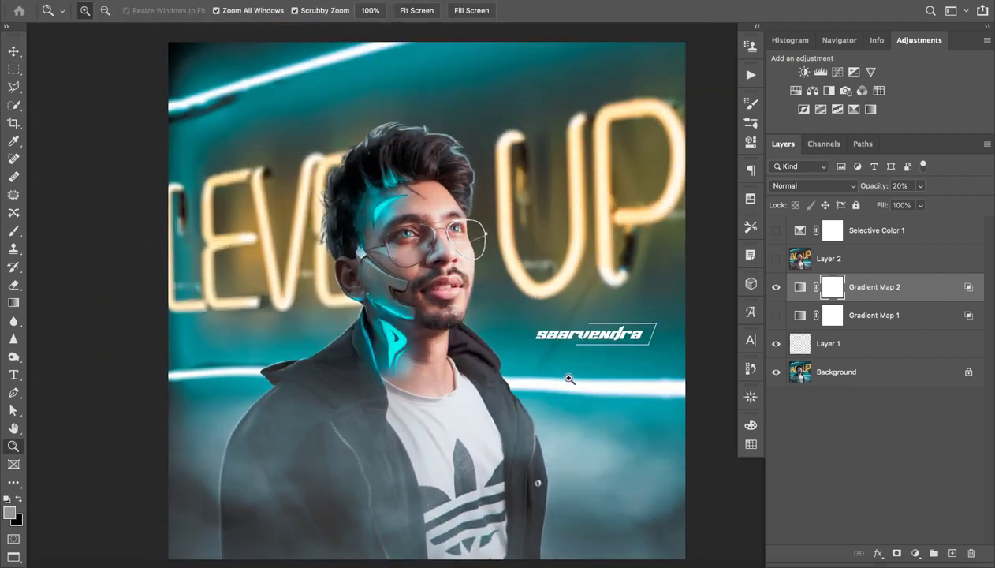
- Select and show the merged Layer 2, then fit the canvas to the screen
key(v)
click(860, 261)
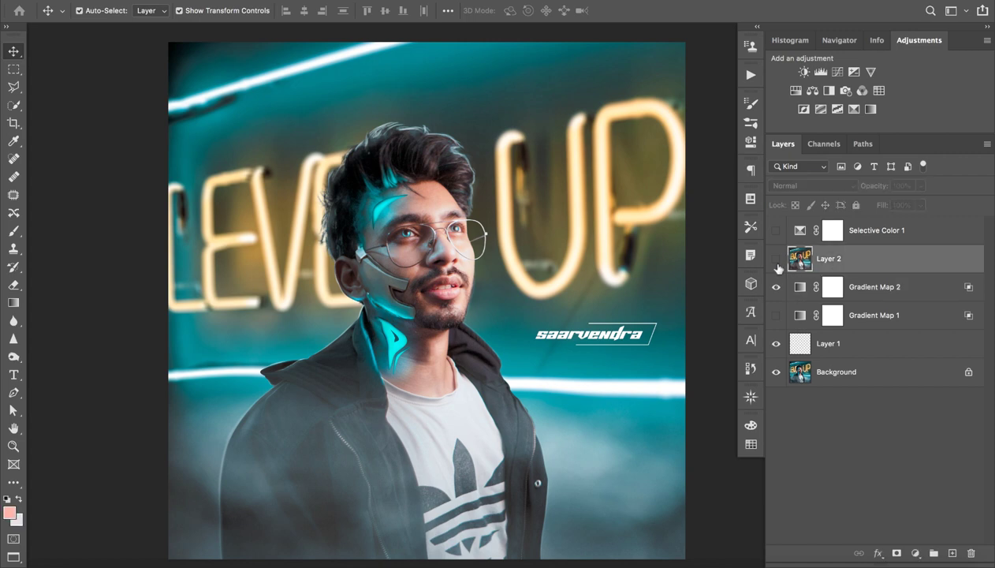
click(776, 259)
key(z)
drag(554, 352, 548, 352)
key(v)
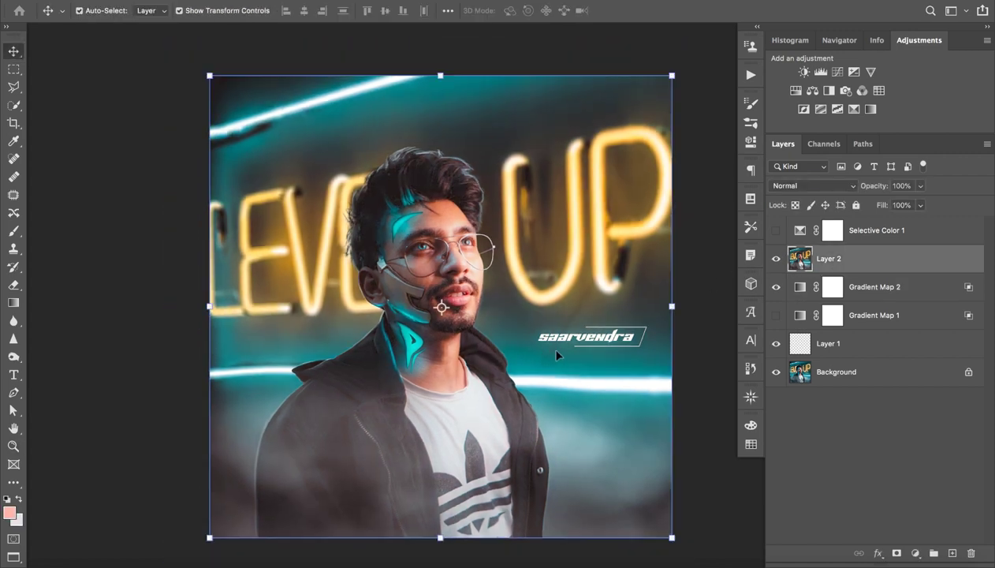
key(ctrl+0)
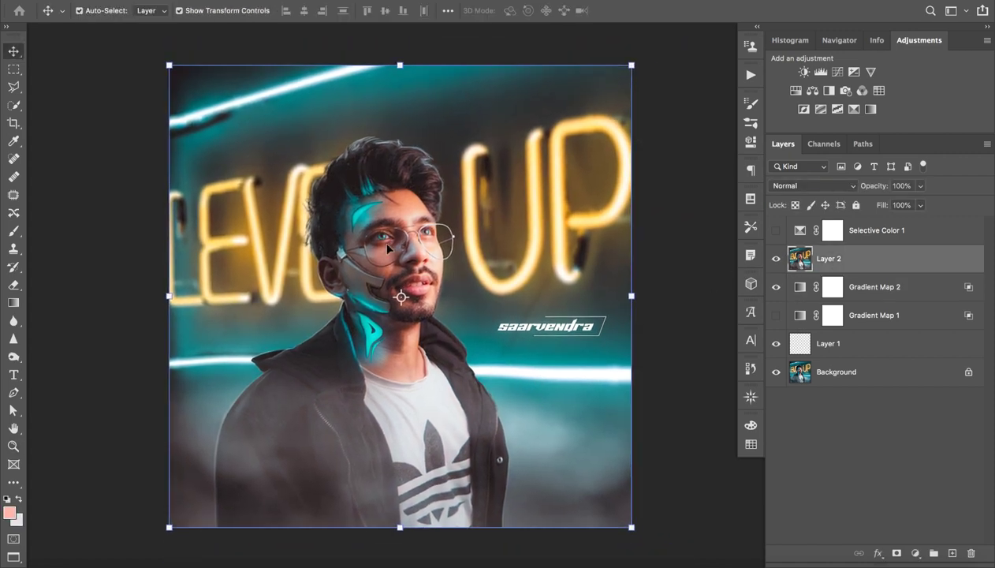
- Reselect Layer 2, then select the Selective Color 1 layer
click(735, 440)
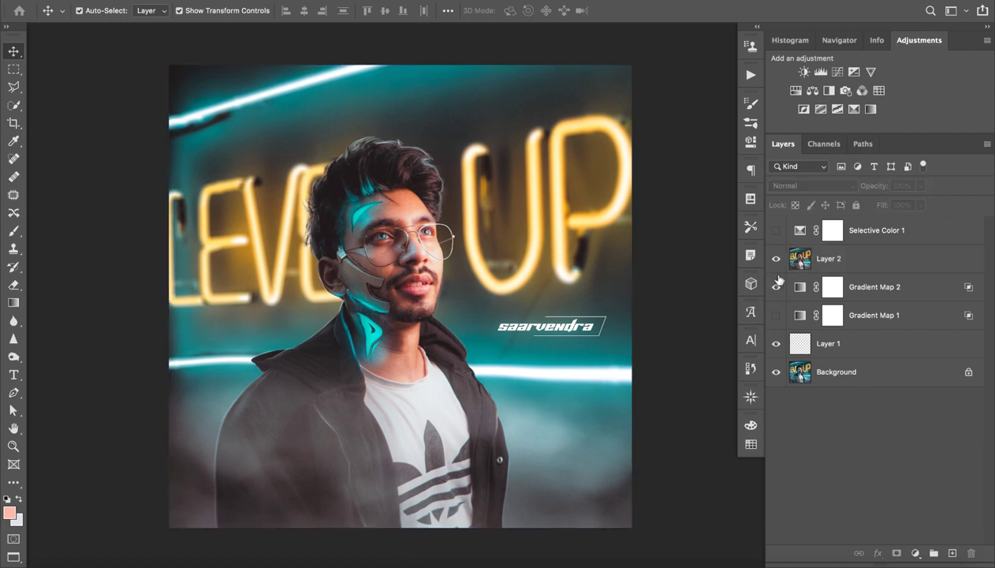
click(867, 264)
click(896, 237)
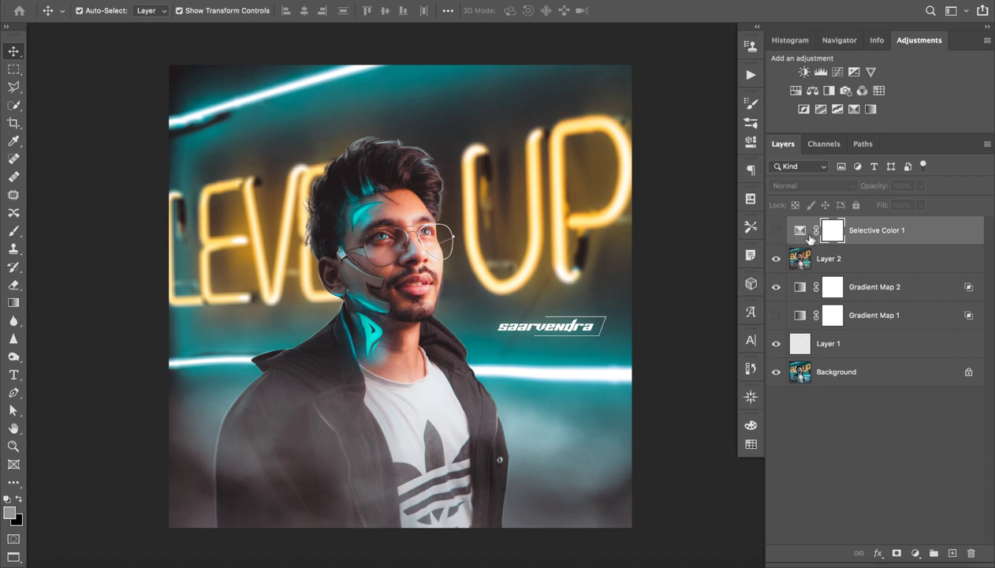
- Add a Selective Color adjustment layer and reduce Magenta in the Reds to -13
click(854, 108)
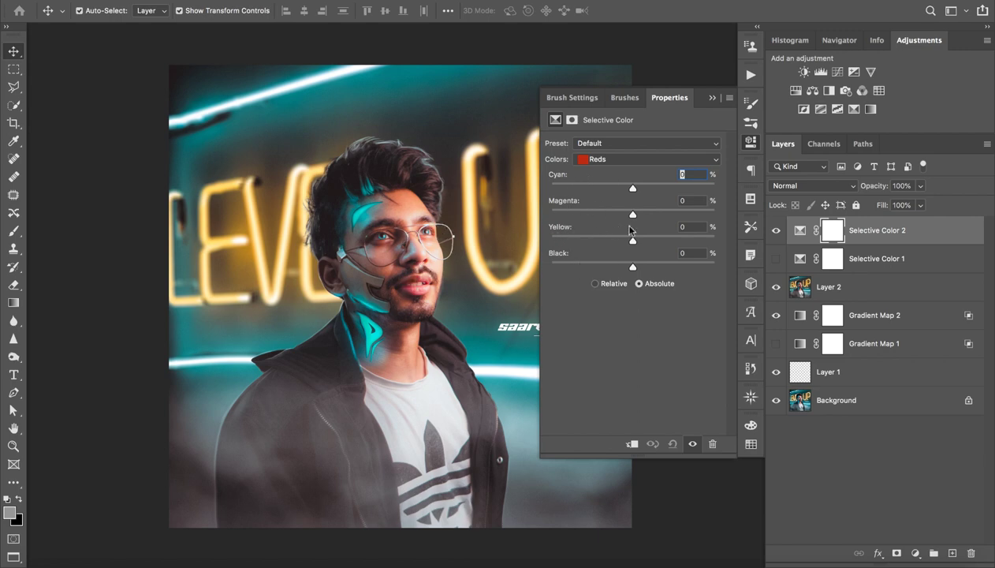
drag(633, 215, 623, 218)
mouse_move(632, 189)
mouse_down()
mouse_move(649, 188)
mouse_move(627, 196)
mouse_up()
key(z)
click(442, 239)
key(ctrl+0)
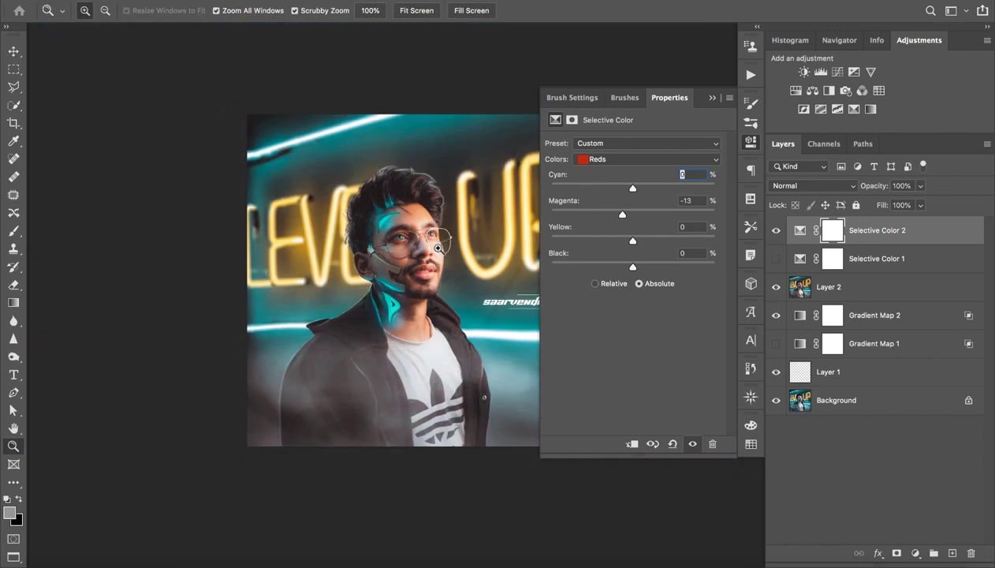
key(v)
- Set the Reds to Cyan +8, Yellow +6 and Black -34
click(632, 189)
drag(632, 189, 641, 191)
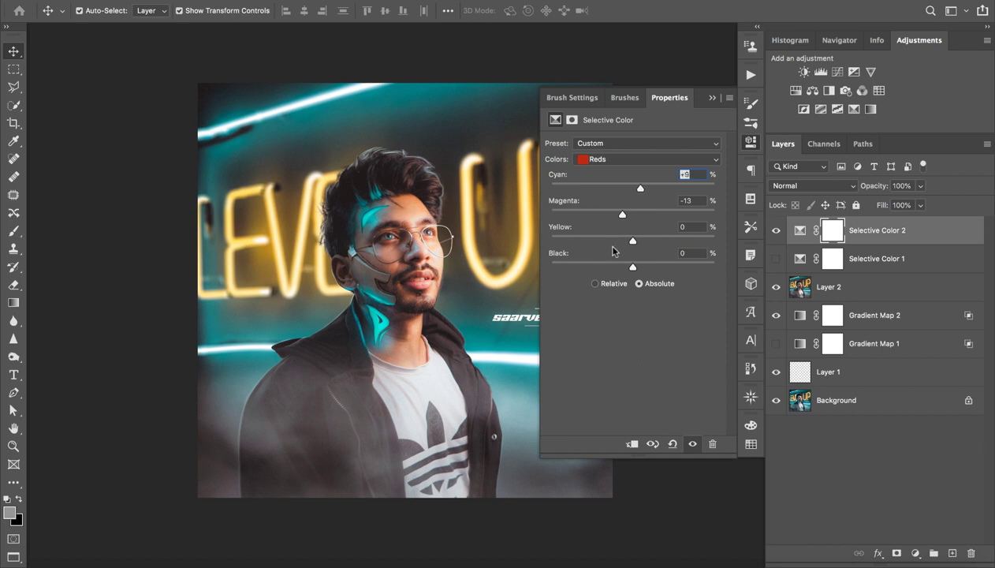
mouse_move(631, 242)
mouse_down()
mouse_move(609, 242)
mouse_move(632, 248)
mouse_up()
mouse_move(633, 269)
mouse_down()
mouse_move(604, 269)
mouse_move(653, 269)
mouse_move(606, 269)
mouse_move(642, 268)
mouse_move(628, 272)
mouse_up()
drag(632, 241, 639, 245)
click(712, 99)
drag(581, 151, 619, 251)
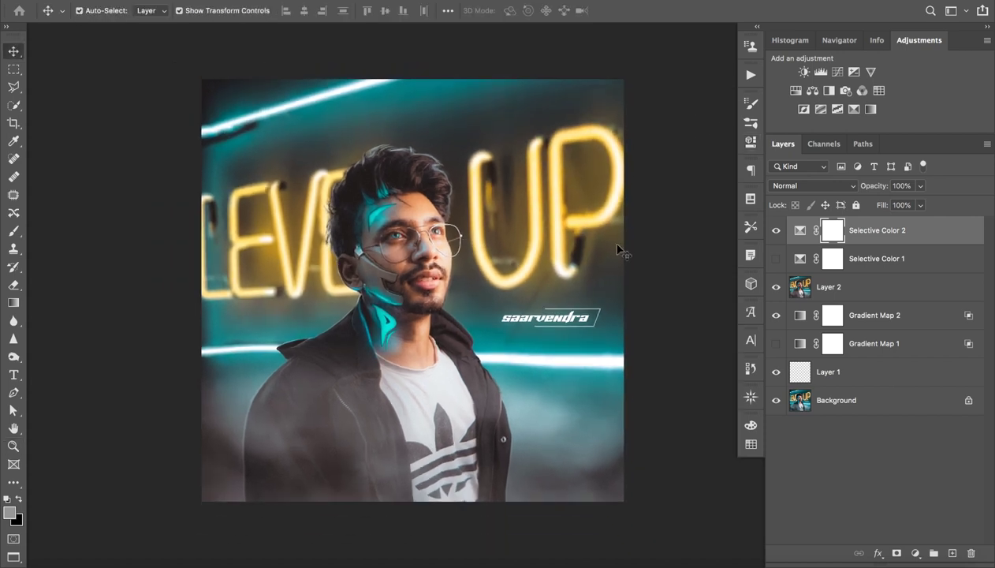
click(776, 233)
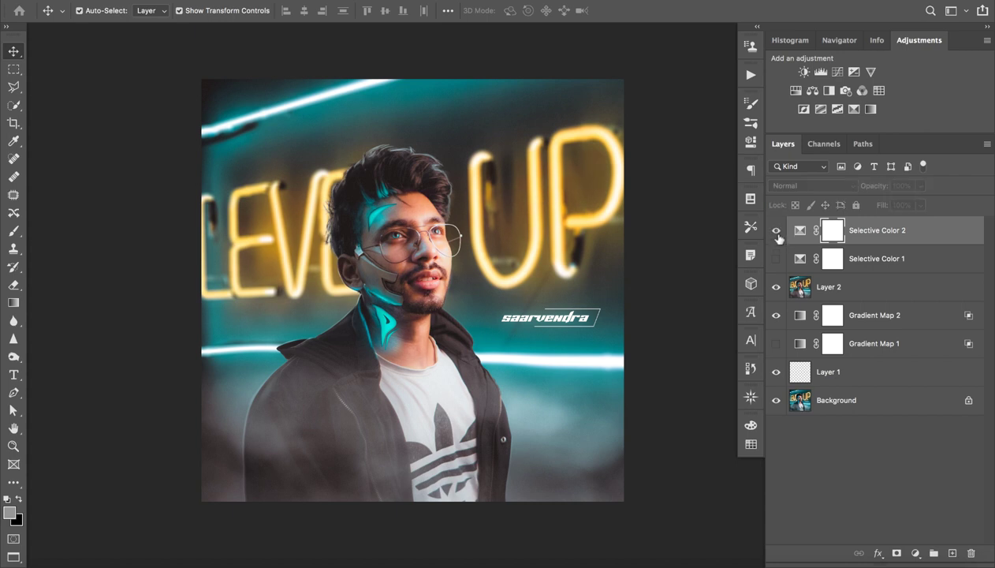
click(777, 232)
click(778, 232)
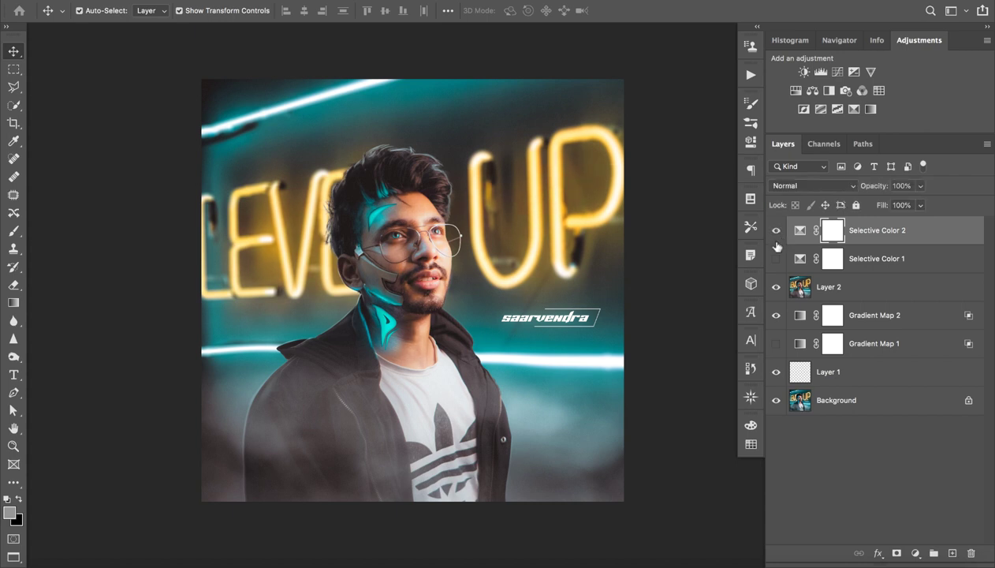